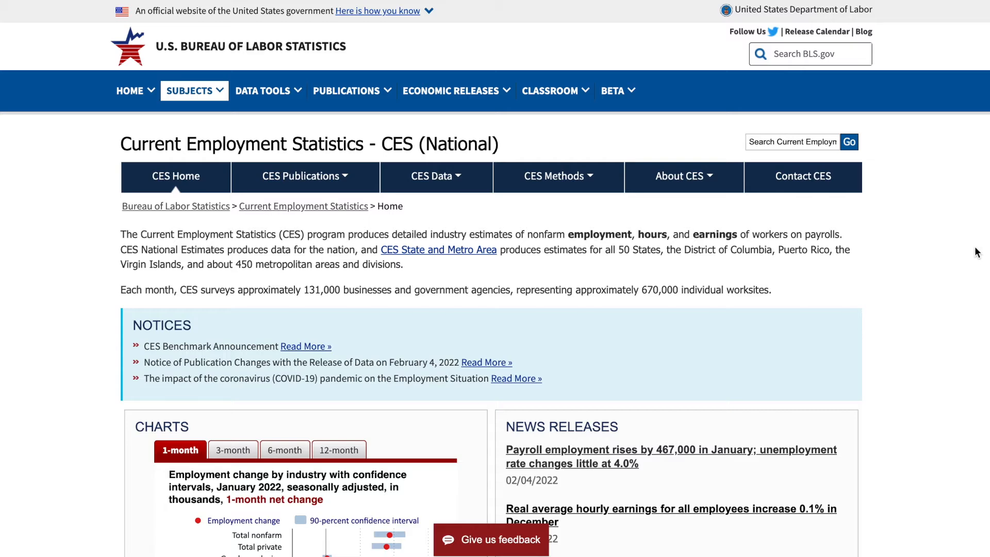
Step: Examine the chart of employment change by industry for the 1-month, 3-month, 6-month and 12-month net changes
scroll(972, 263, "down", 1)
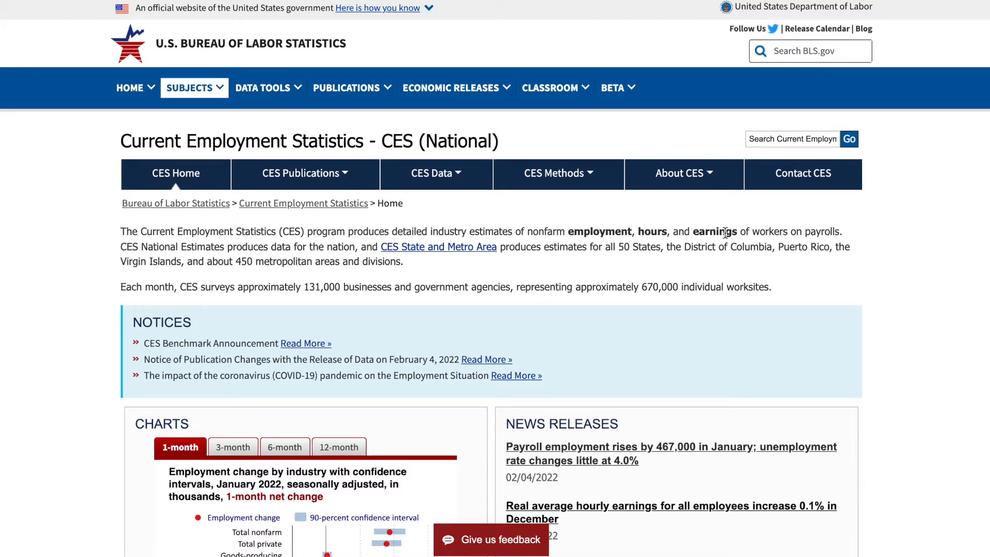
scroll(942, 278, "down", 4)
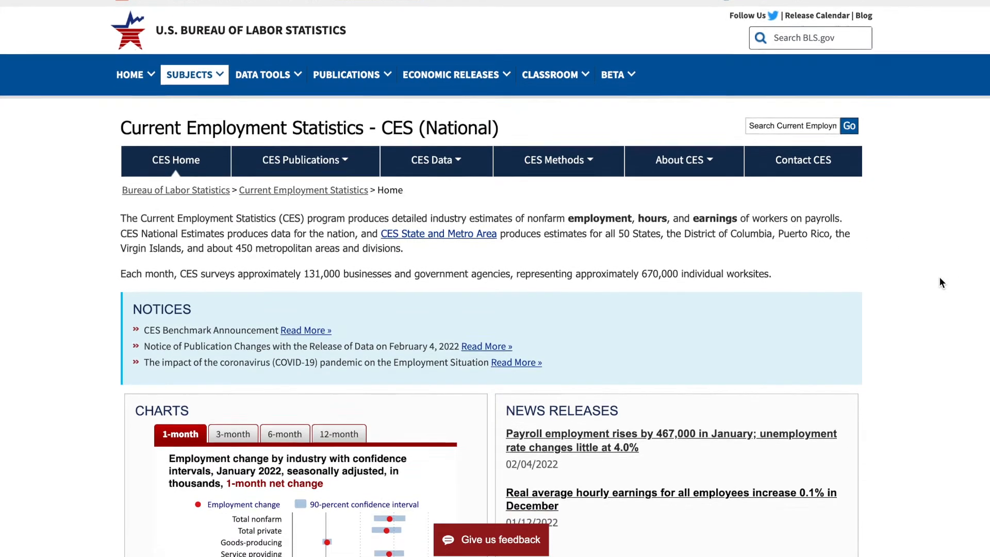
scroll(933, 279, "down", 2)
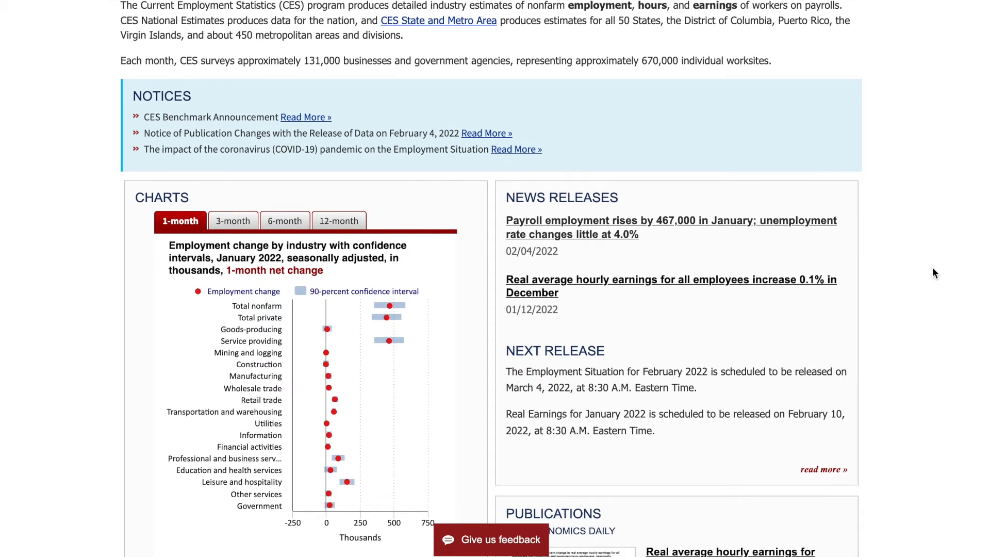
scroll(932, 268, "down", 2)
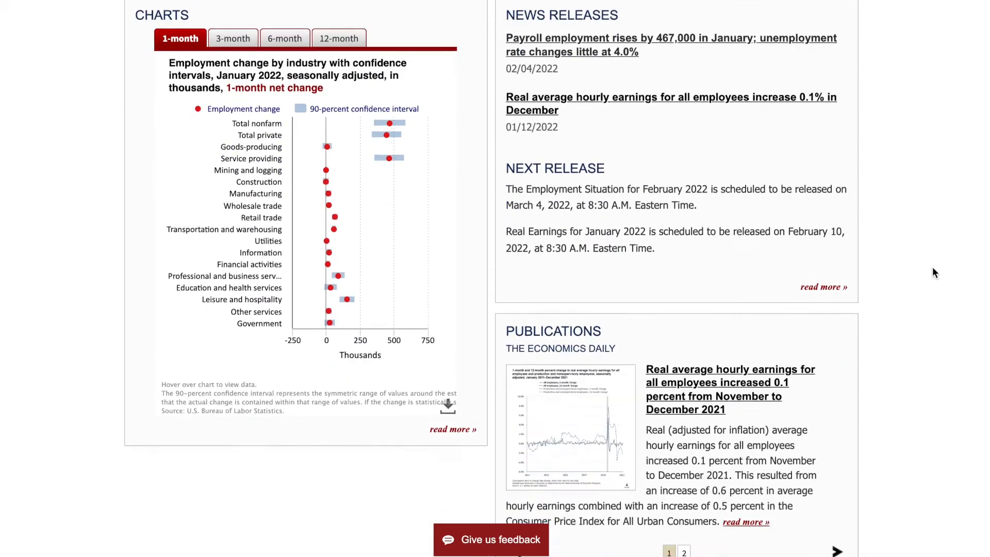
mouse_move(348, 205)
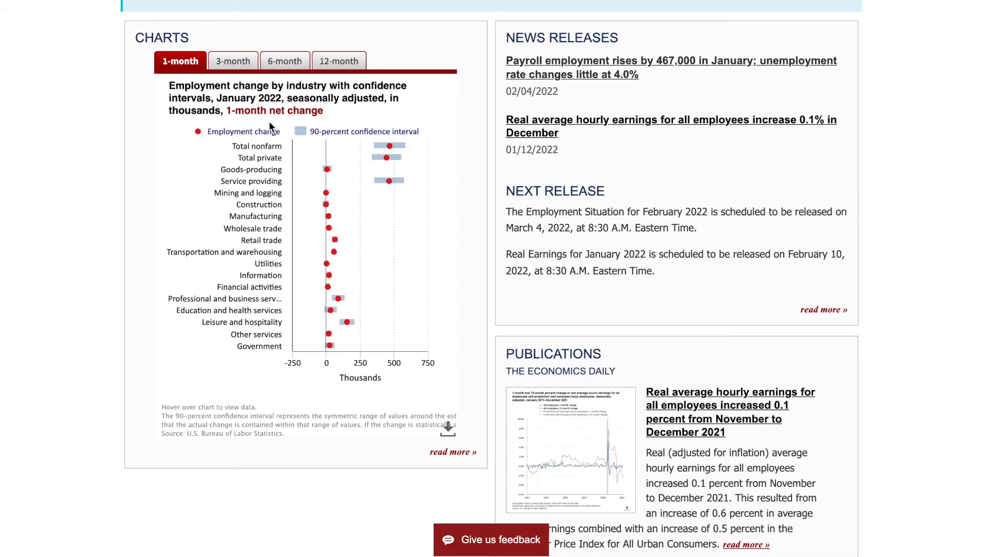
left_click(236, 64)
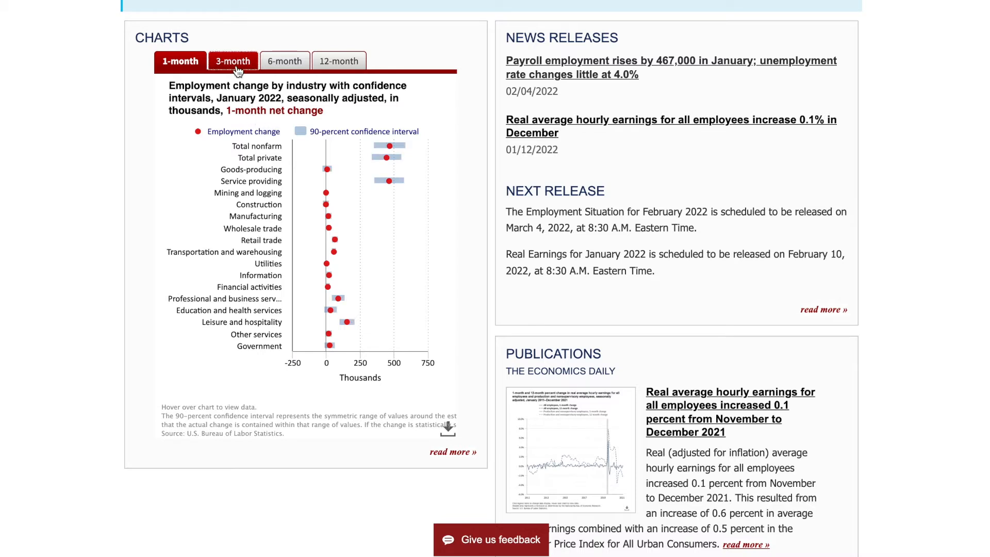
left_click(286, 64)
left_click(333, 62)
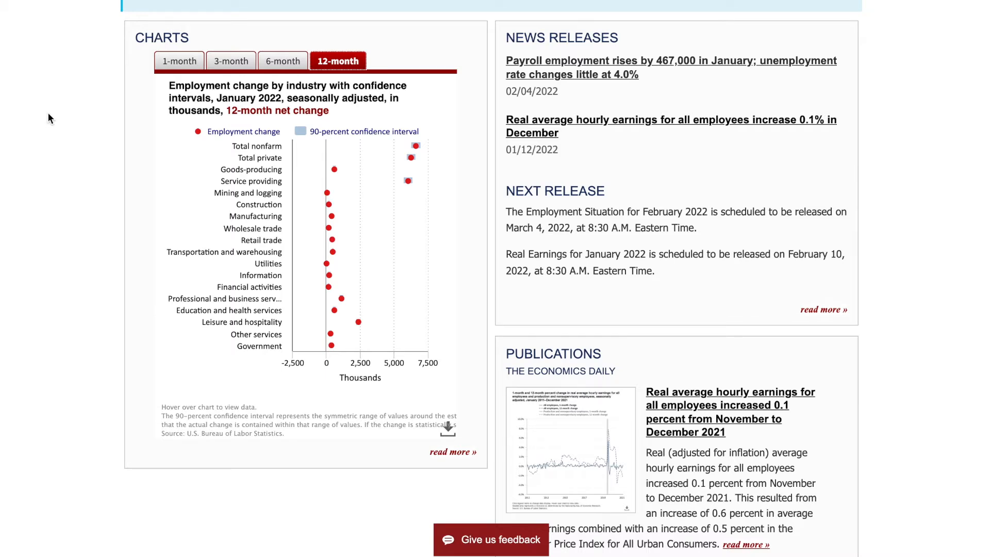
Step: Open the One-Screen Data Search for the national Employment, Hours, and Earnings database under CES Data and enlarge its window
scroll(48, 113, "up", 8)
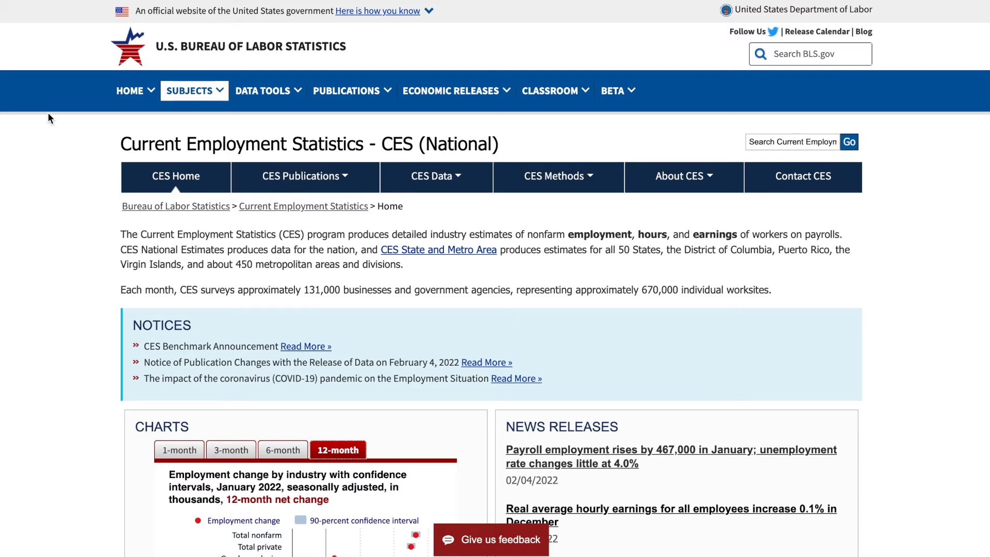
left_click(458, 179)
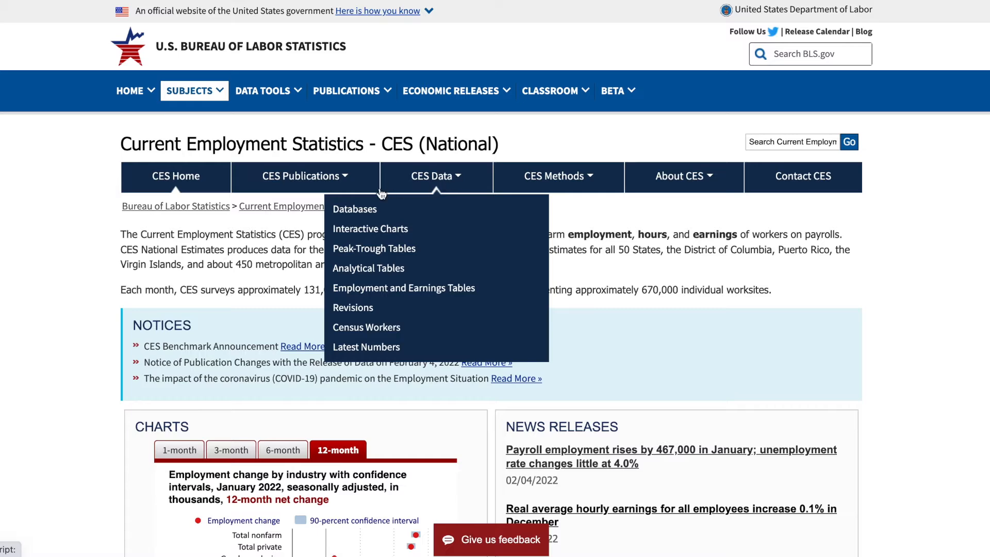
left_click(359, 213)
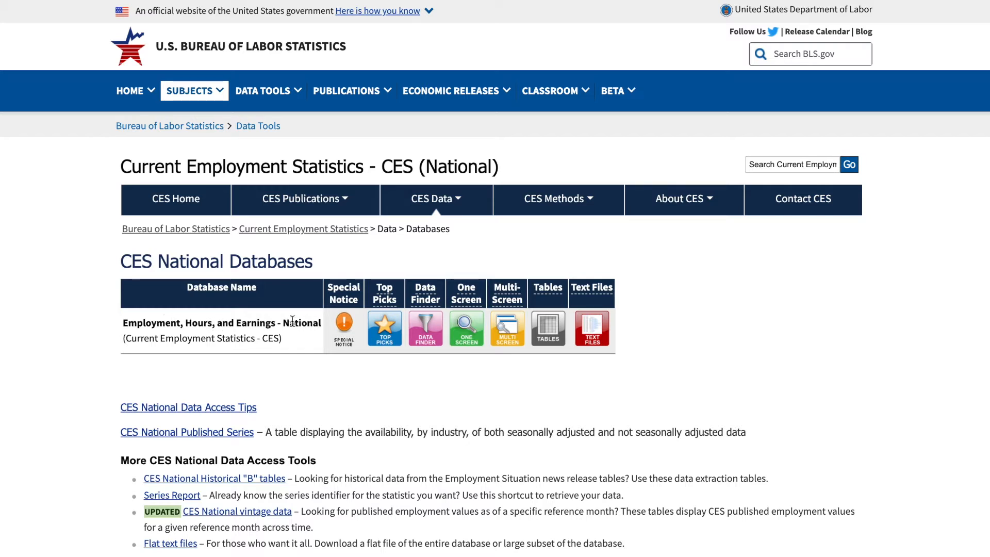
left_click(468, 330)
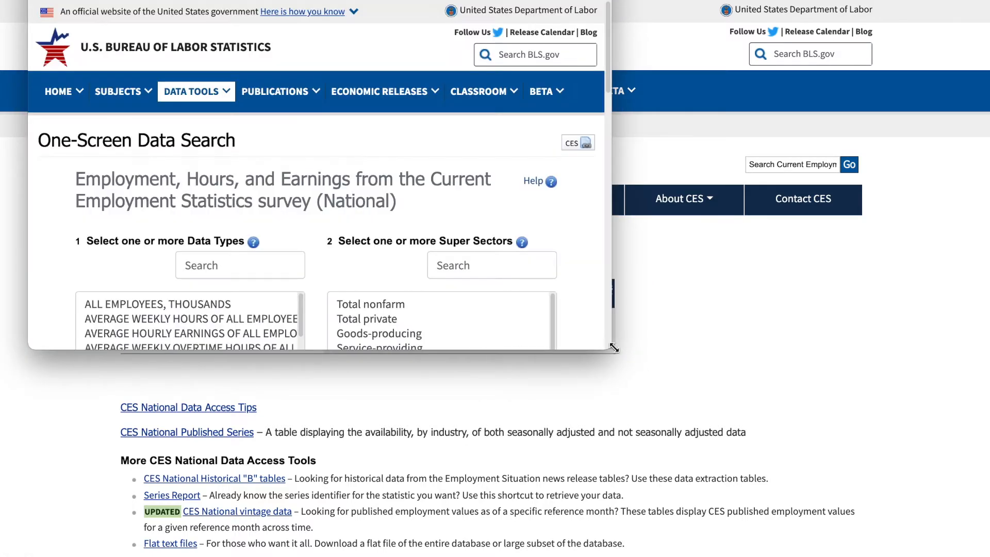
left_click_drag(613, 352, 889, 529)
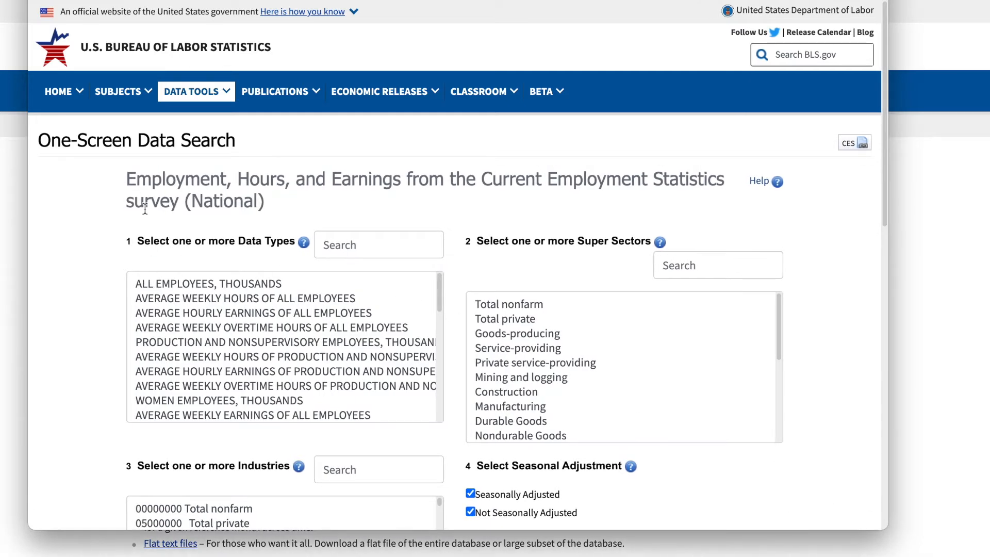
Step: Select the data type ALL EMPLOYEES, THOUSANDS and every super sector from Total nonfarm through Government
left_click(184, 282)
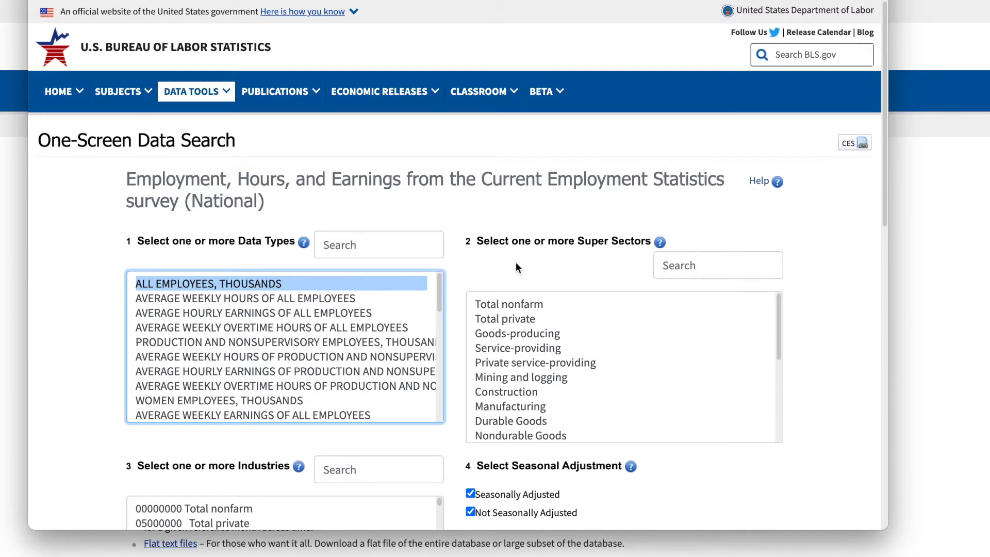
left_click(530, 303)
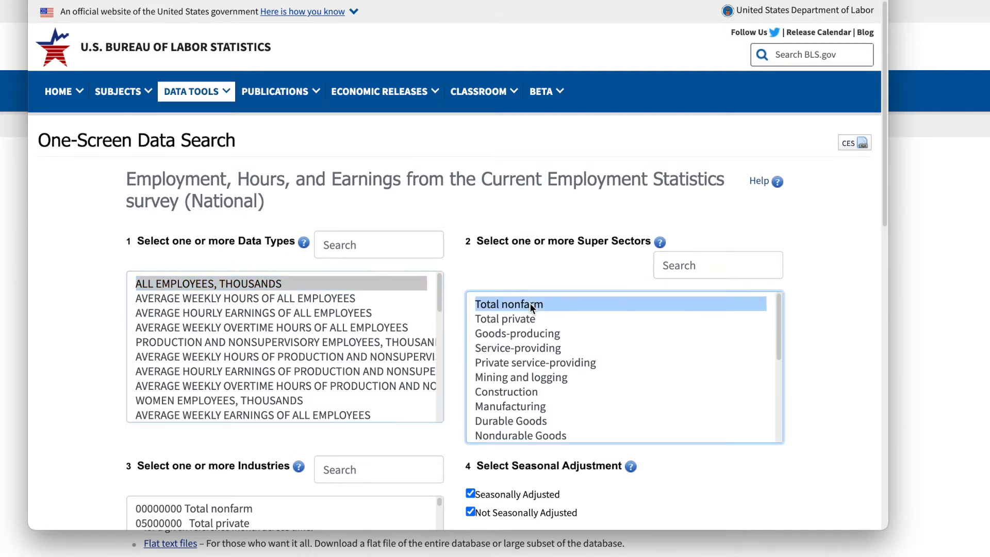
scroll(645, 358, "down", 2)
scroll(643, 364, "down", 2)
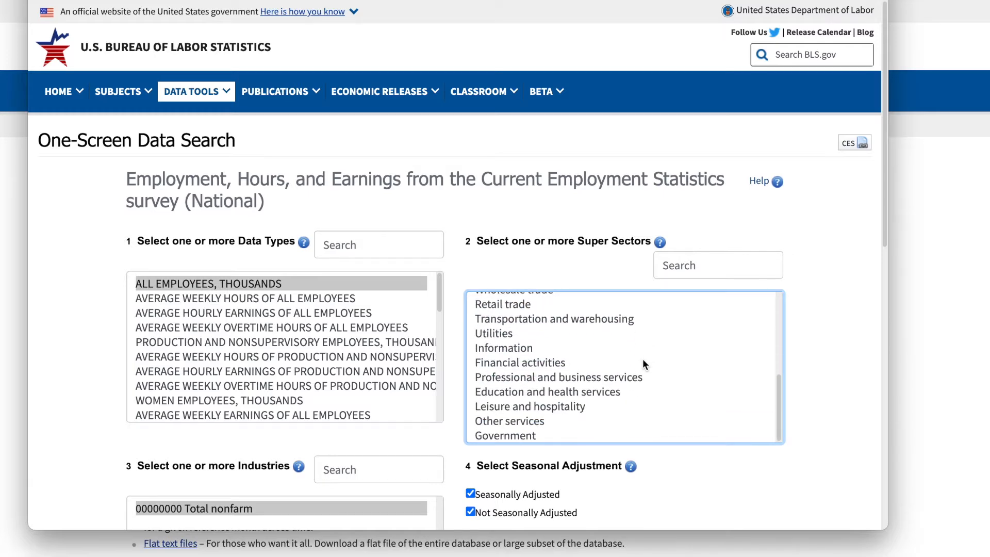
left_click(549, 436, "shift")
Step: Select the industries from 00000000 Total nonfarm through 10000000 Mining and logging
scroll(828, 304, "down", 4)
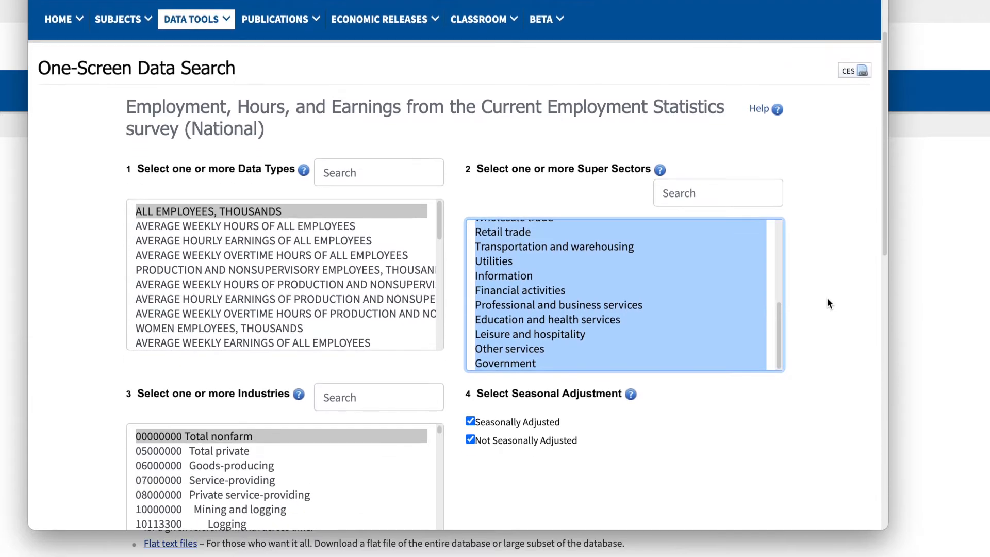
scroll(828, 299, "down", 1)
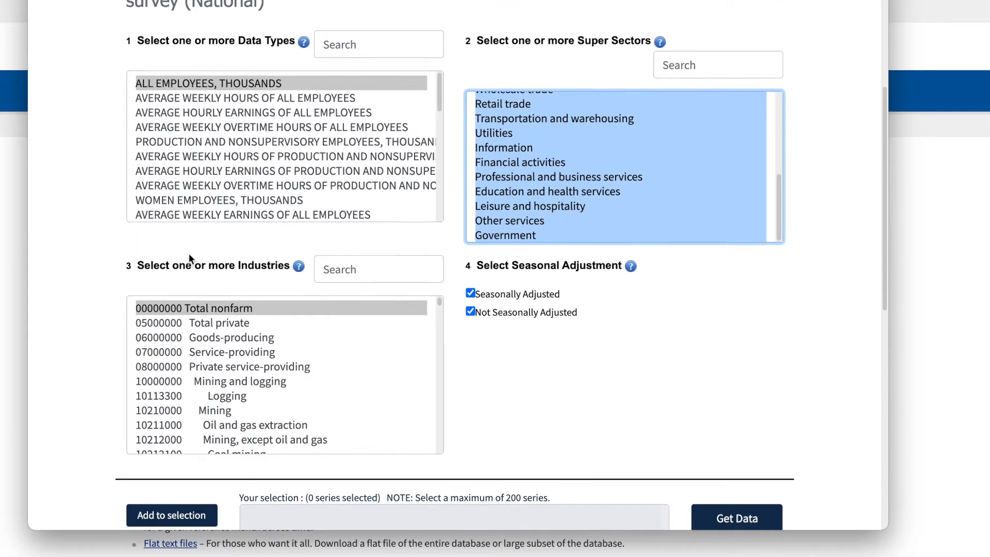
left_click(215, 307)
left_click_drag(215, 308, 217, 382)
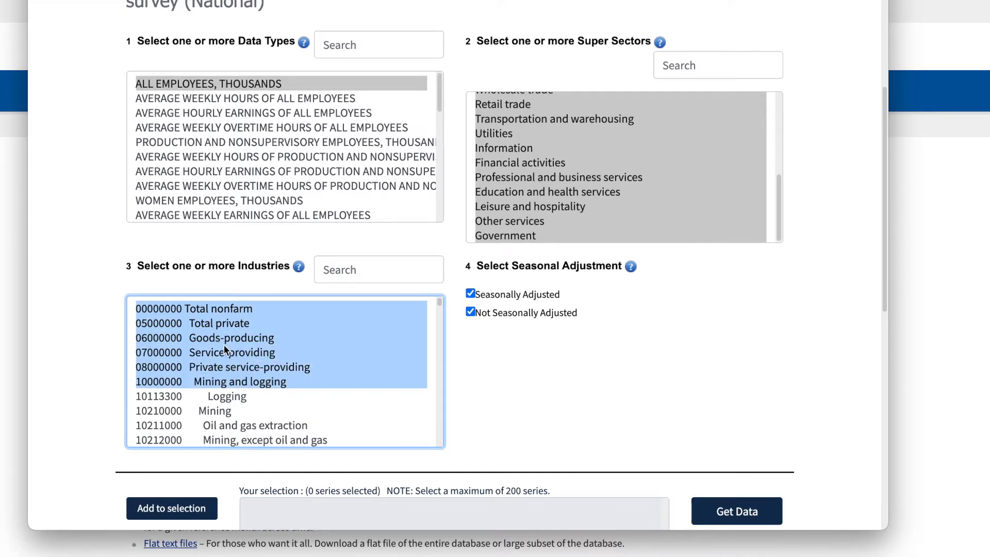
Step: Add 20000000 Construction to the selected industries
scroll(189, 348, "down", 3)
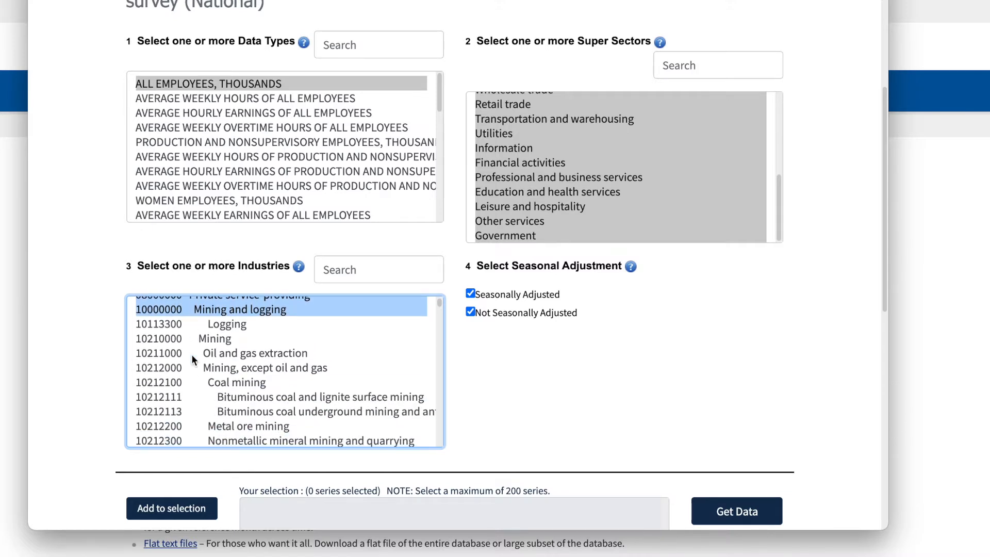
scroll(191, 355, "down", 8)
scroll(190, 355, "up", 5)
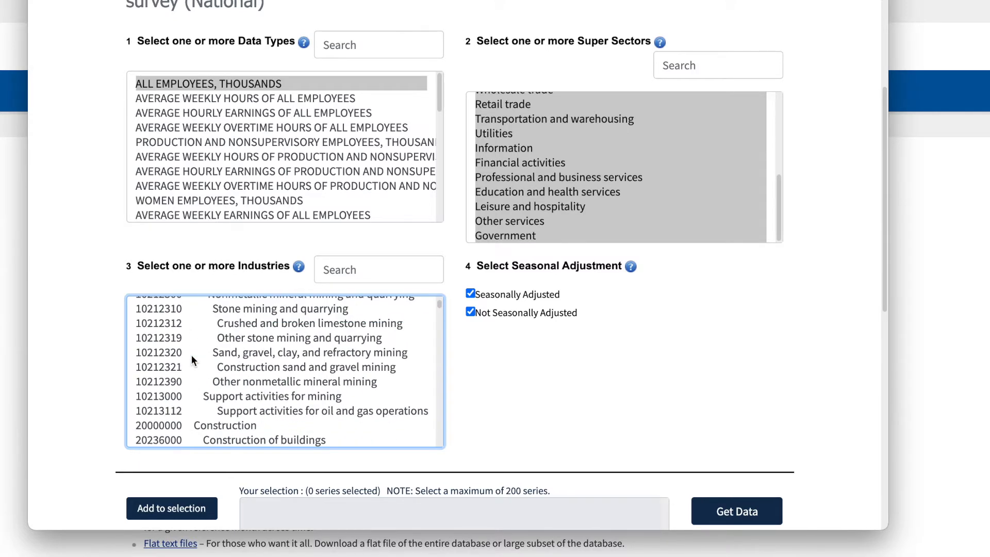
scroll(192, 361, "down", 1)
left_click(201, 419)
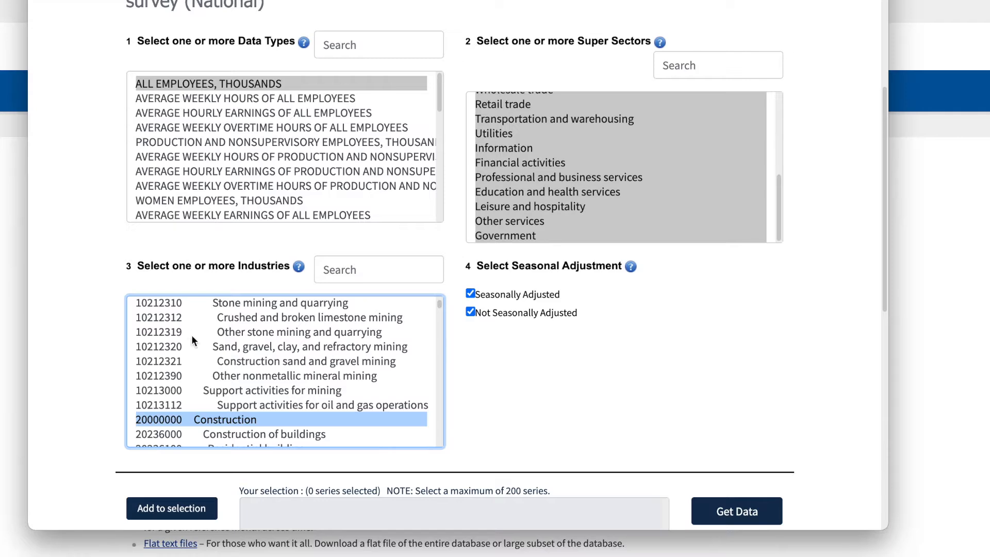
Step: Add 30000000 Manufacturing to the selected industries
scroll(194, 341, "down", 5)
scroll(194, 339, "down", 10)
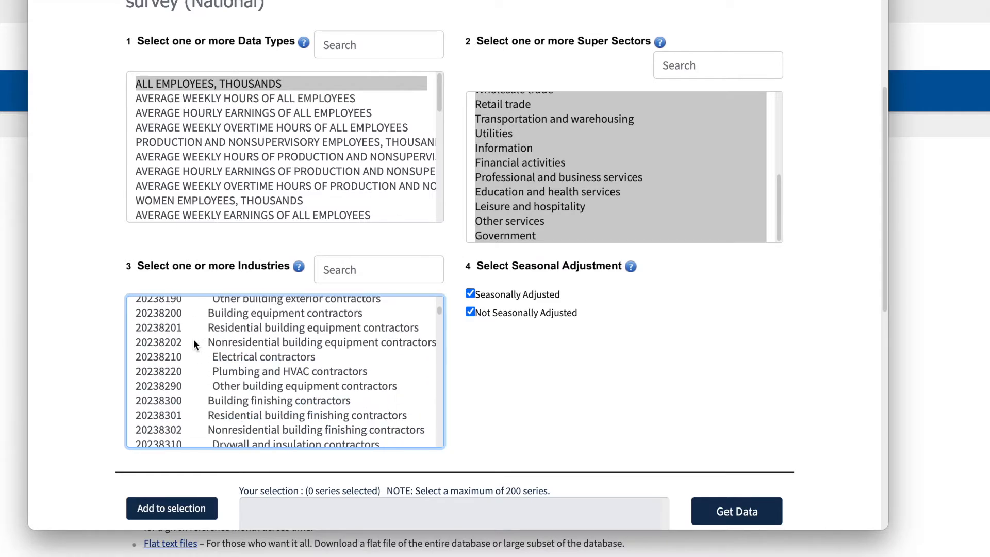
scroll(193, 338, "down", 5)
scroll(193, 337, "up", 2)
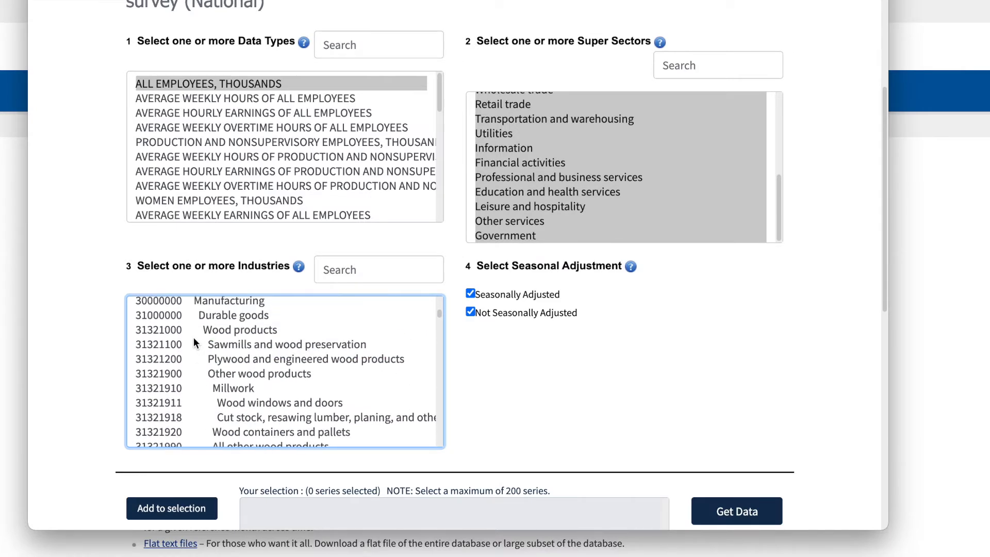
left_click(195, 304)
Step: Add 40000000 Trade, transportation, and utilities to the selected industries
scroll(193, 376, "down", 10)
scroll(193, 379, "down", 15)
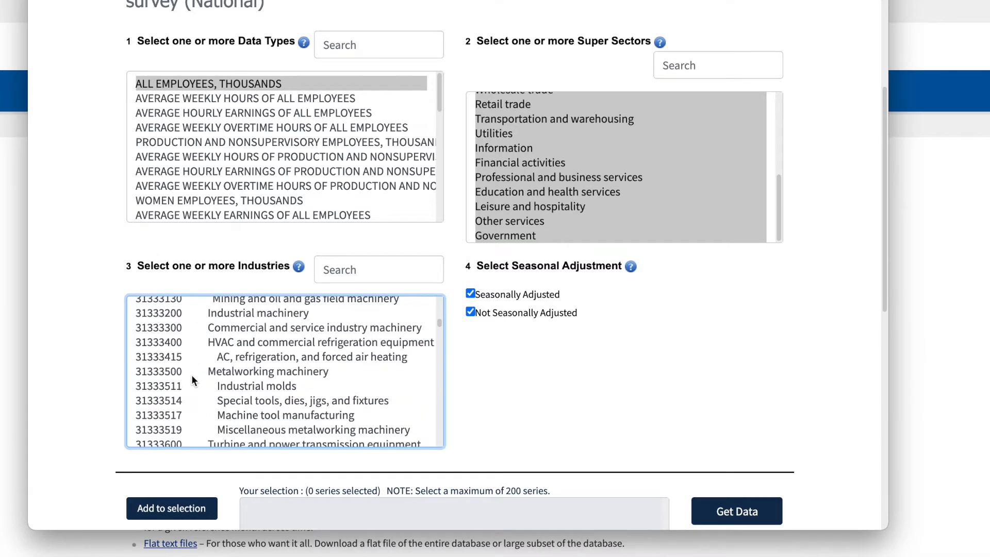
scroll(192, 378, "down", 15)
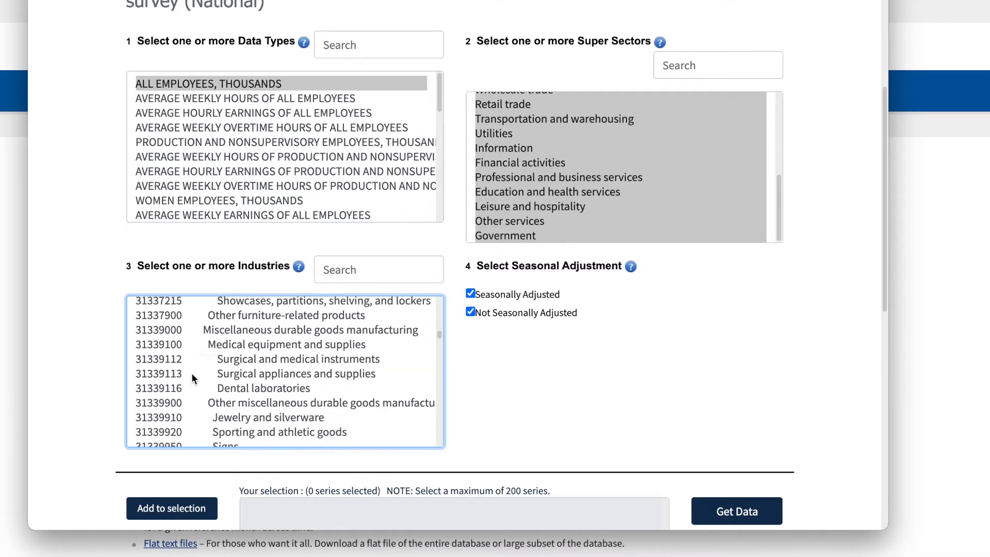
scroll(191, 378, "down", 15)
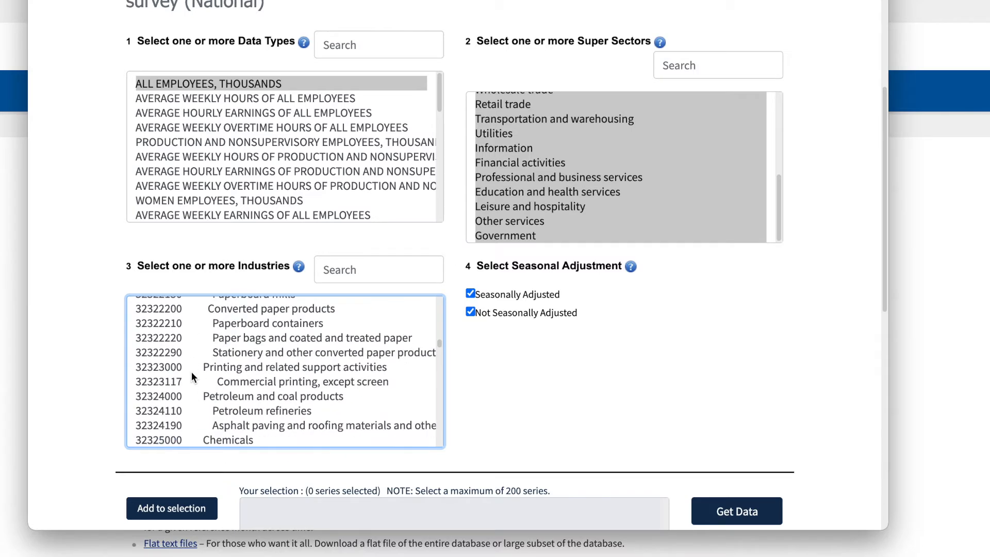
scroll(192, 372, "up", 5)
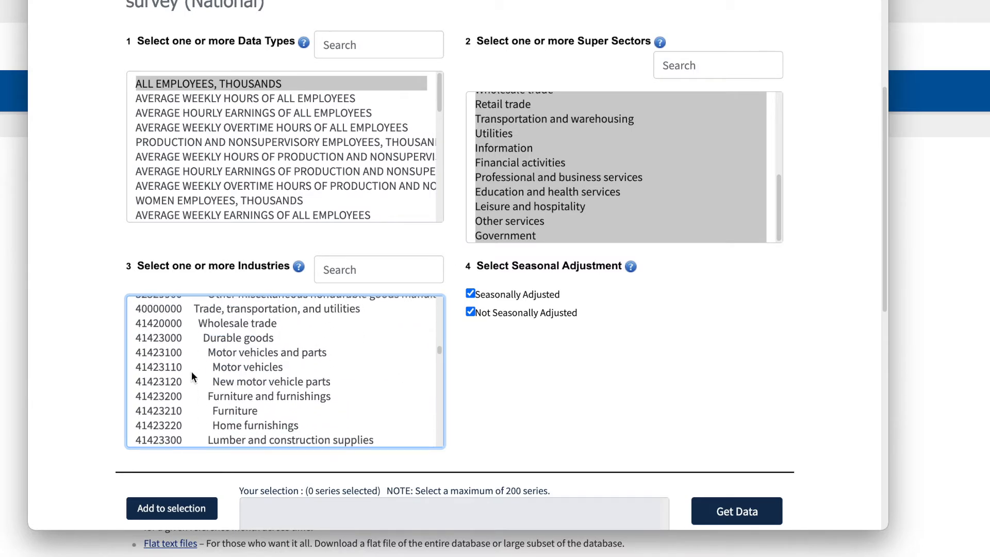
left_click(219, 409)
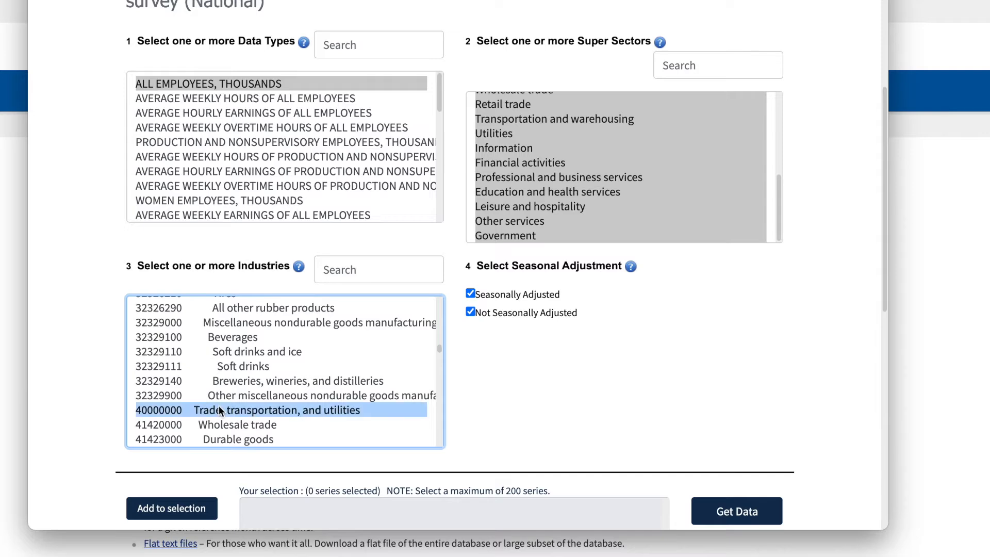
Step: Add 50000000 Information to the selected industries
scroll(205, 367, "down", 10)
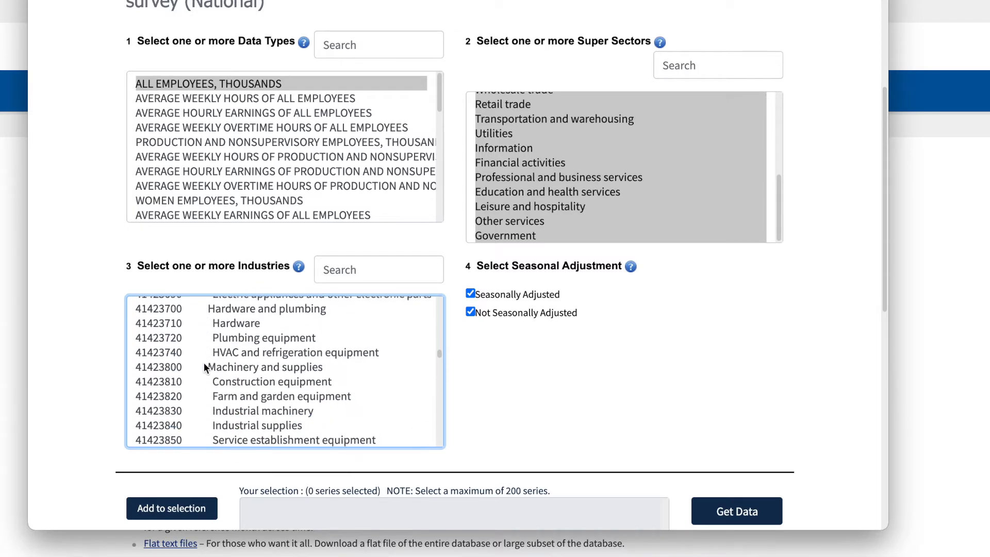
scroll(204, 366, "down", 15)
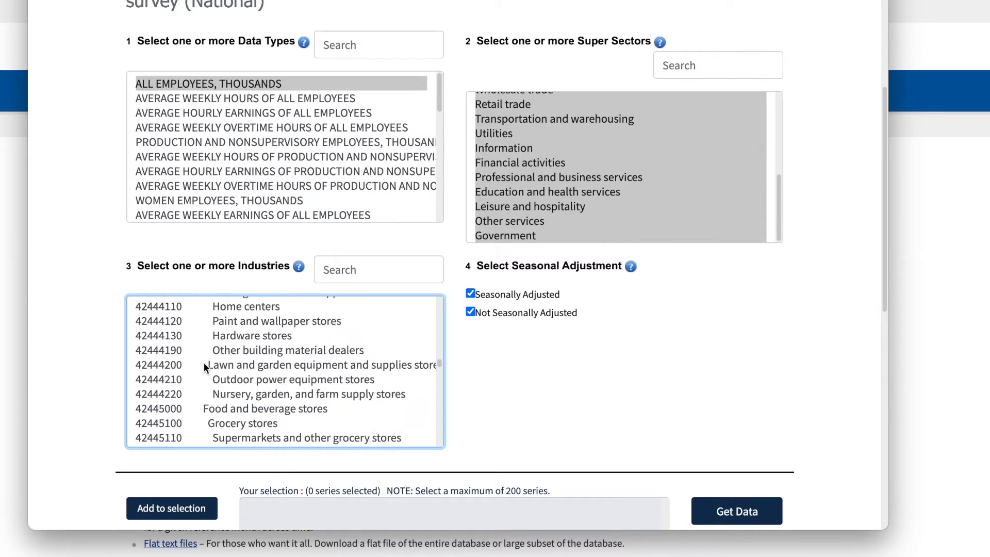
scroll(204, 366, "down", 15)
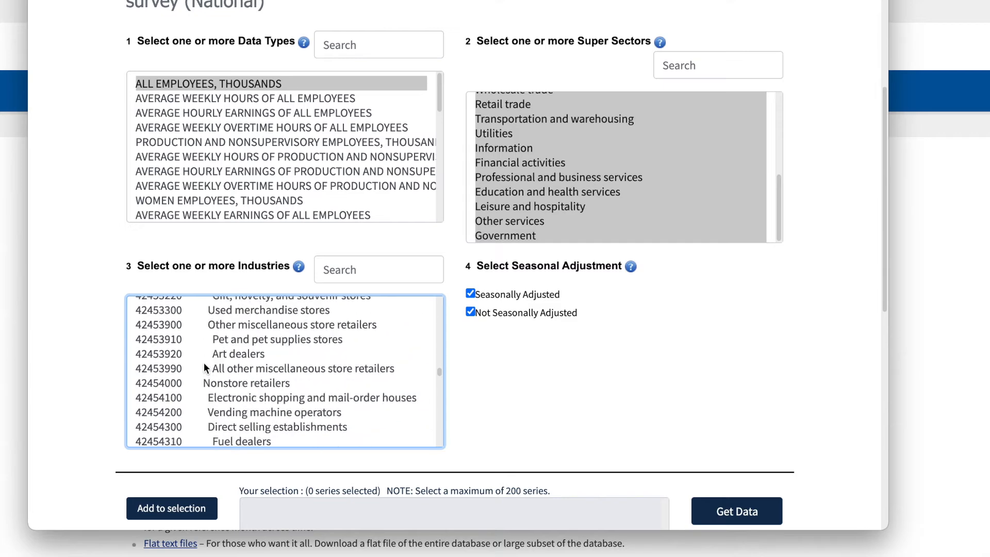
scroll(203, 362, "down", 12)
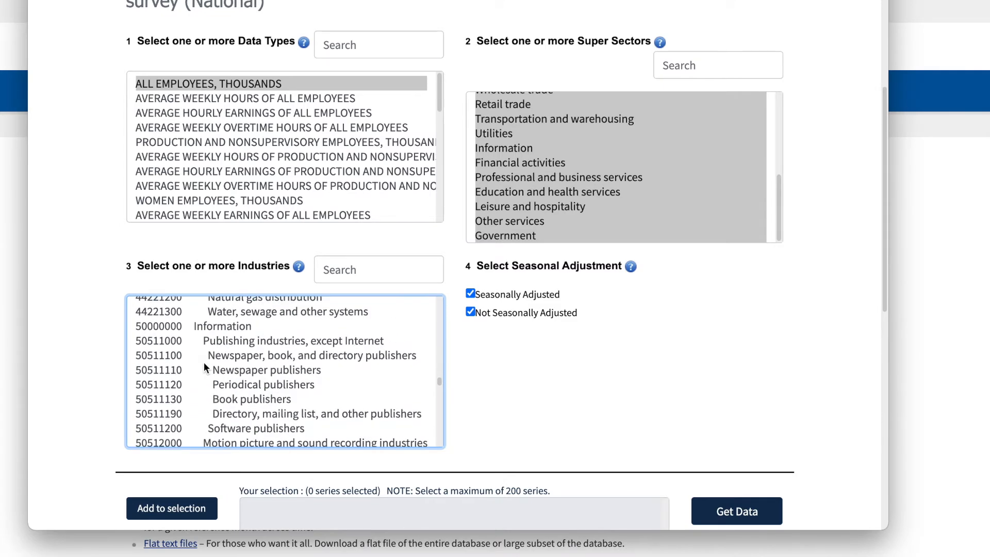
left_click(206, 327)
Step: Add 55000000 Financial activities to the selected industries
scroll(203, 410, "down", 10)
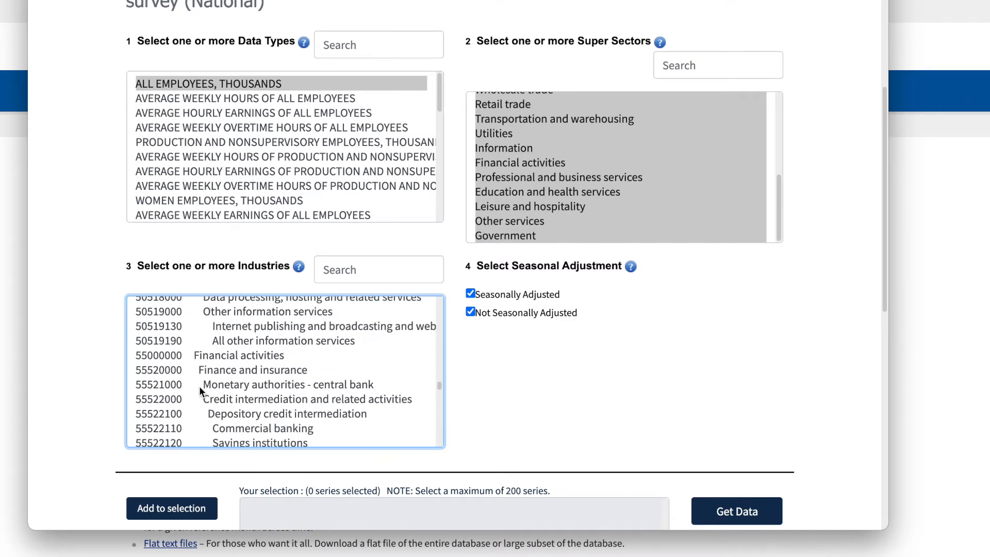
scroll(199, 385, "up", 3)
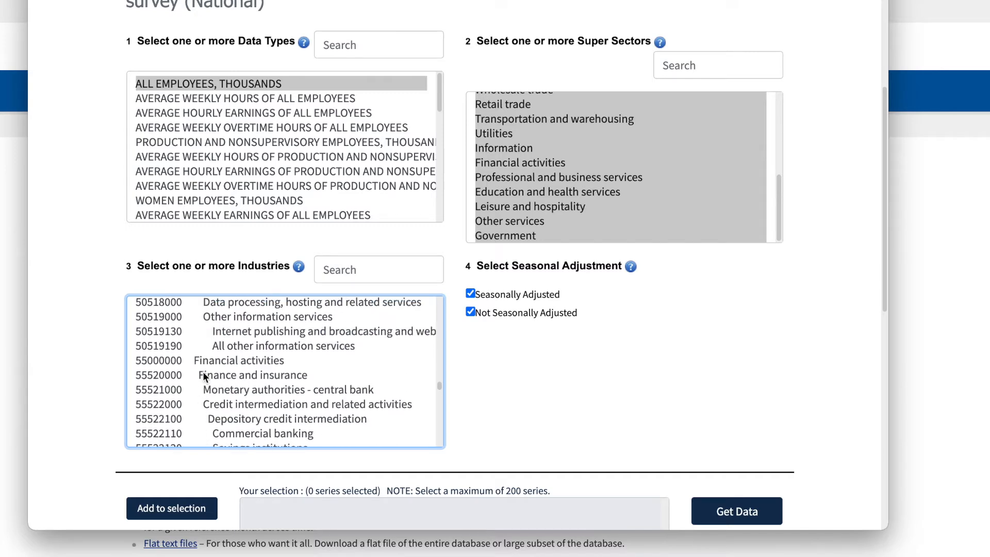
left_click(205, 361)
scroll(203, 381, "down", 12)
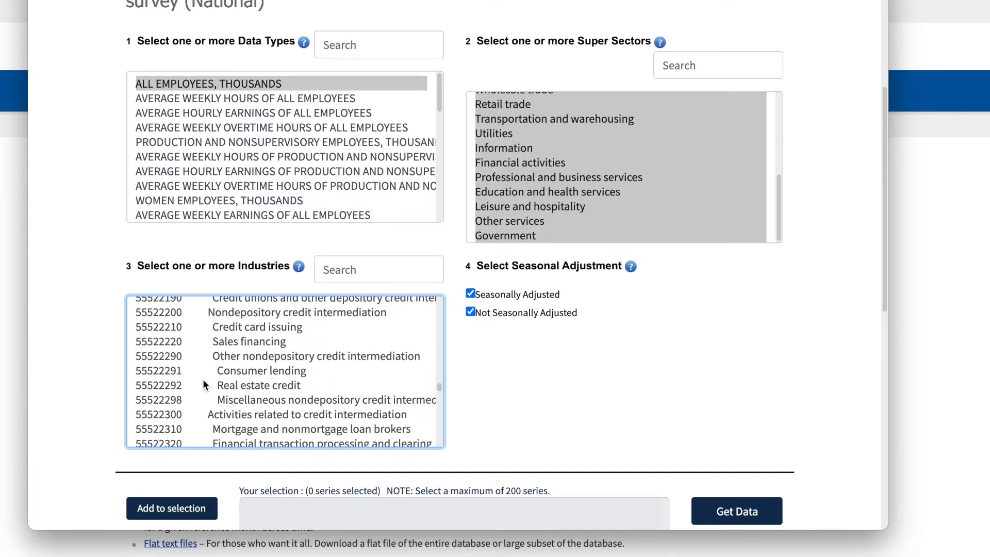
Step: Add 60000000 Professional and business services to the selected industries
scroll(202, 382, "down", 15)
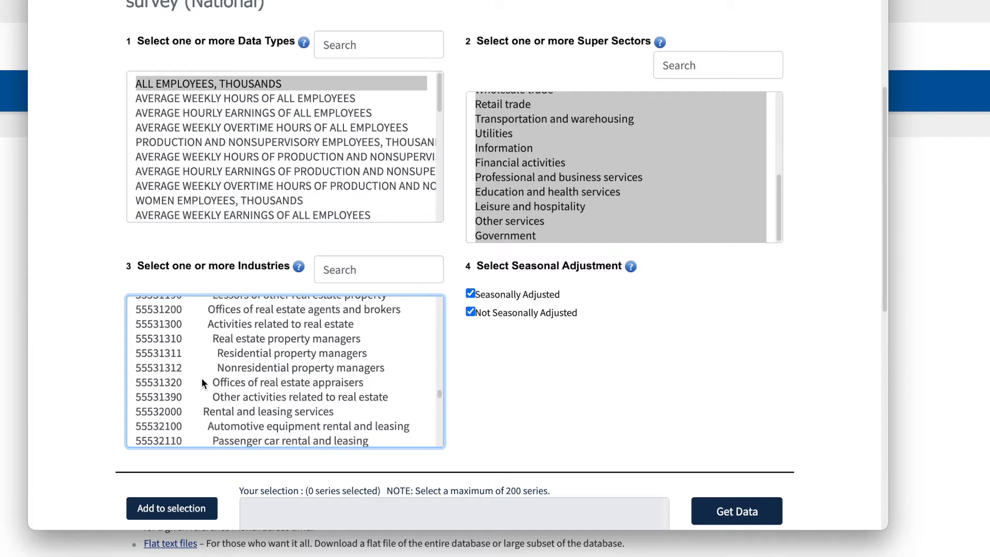
scroll(202, 381, "up", 5)
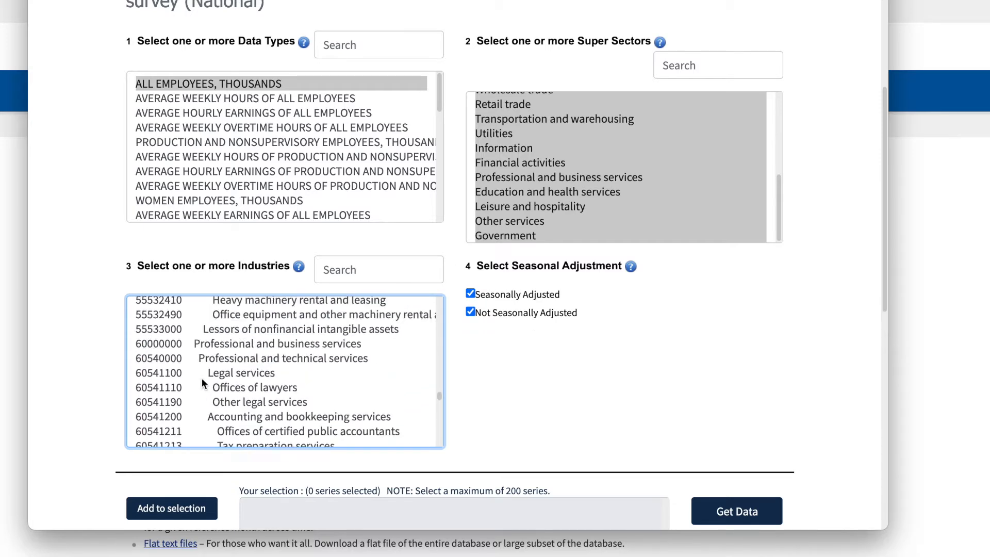
left_click(227, 407)
Step: Add 65000000 Education and health services to the selected industries
scroll(212, 377, "down", 10)
scroll(213, 381, "down", 15)
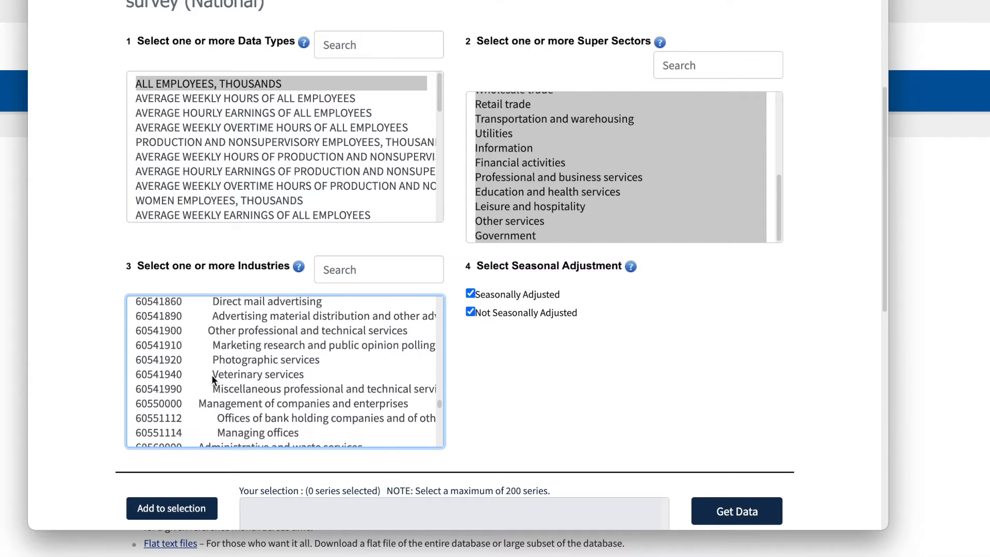
scroll(209, 373, "down", 10)
scroll(211, 367, "up", 5)
left_click(213, 333)
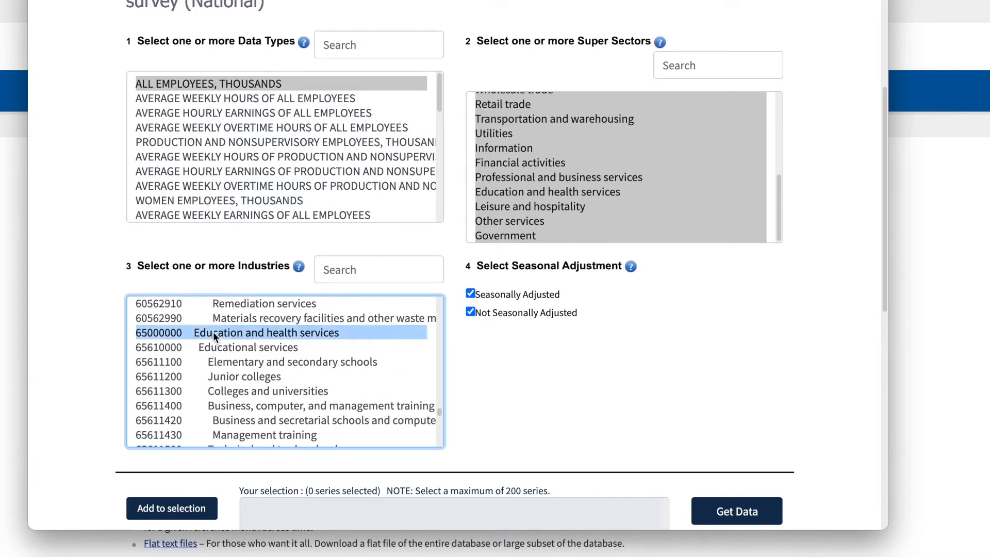
Step: Add 70000000 Leisure and hospitality to the selected industries
scroll(209, 377, "down", 10)
scroll(208, 376, "down", 15)
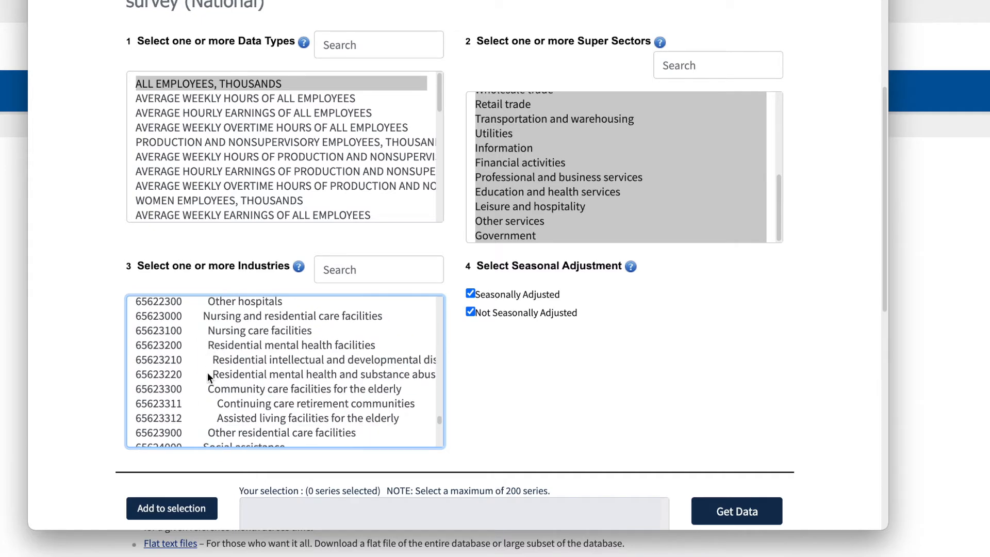
left_click(207, 352)
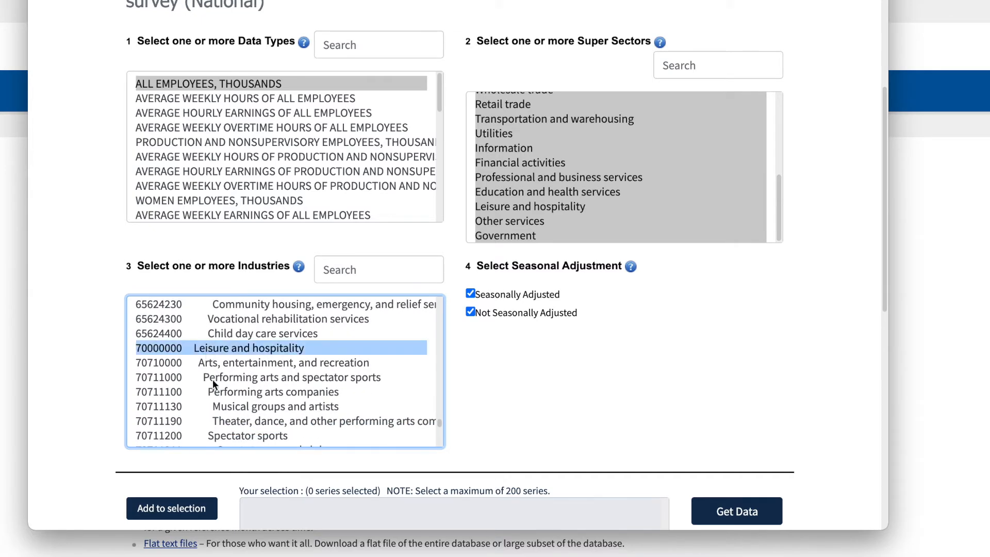
Step: Add 80000000 Other services to the selected industries
scroll(211, 381, "down", 10)
scroll(209, 380, "down", 6)
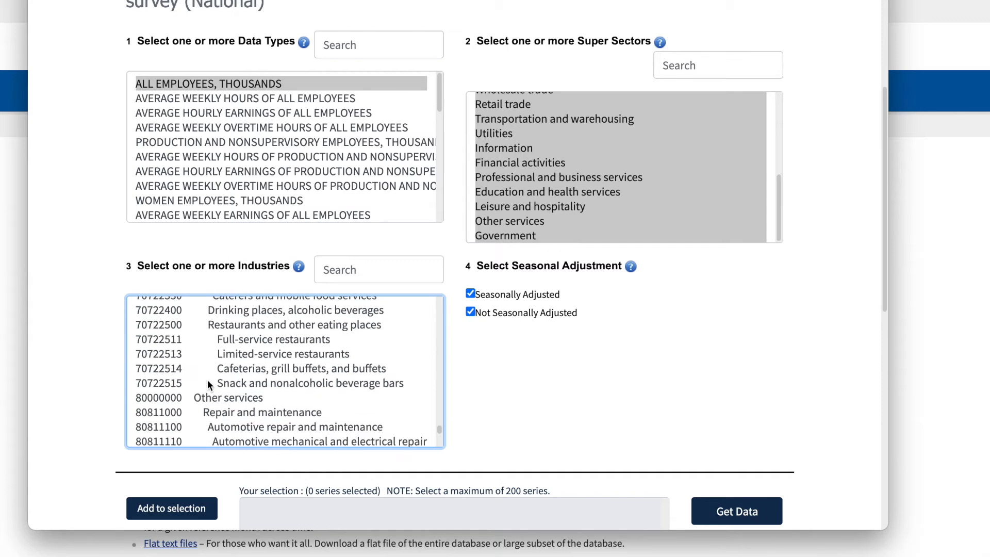
scroll(207, 379, "up", 1)
left_click(209, 320)
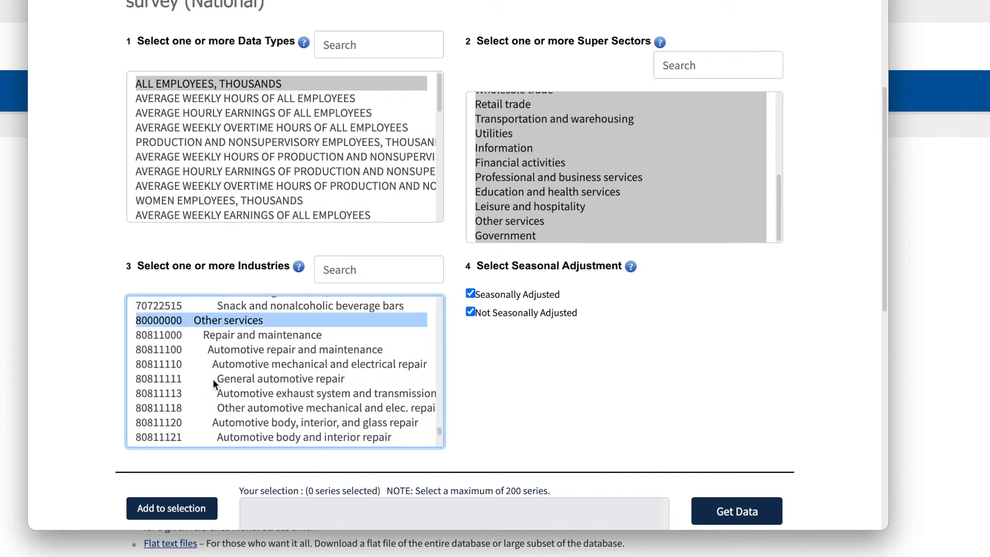
Step: Add 90000000 Government to the selected industries
scroll(211, 378, "down", 12)
scroll(212, 382, "down", 5)
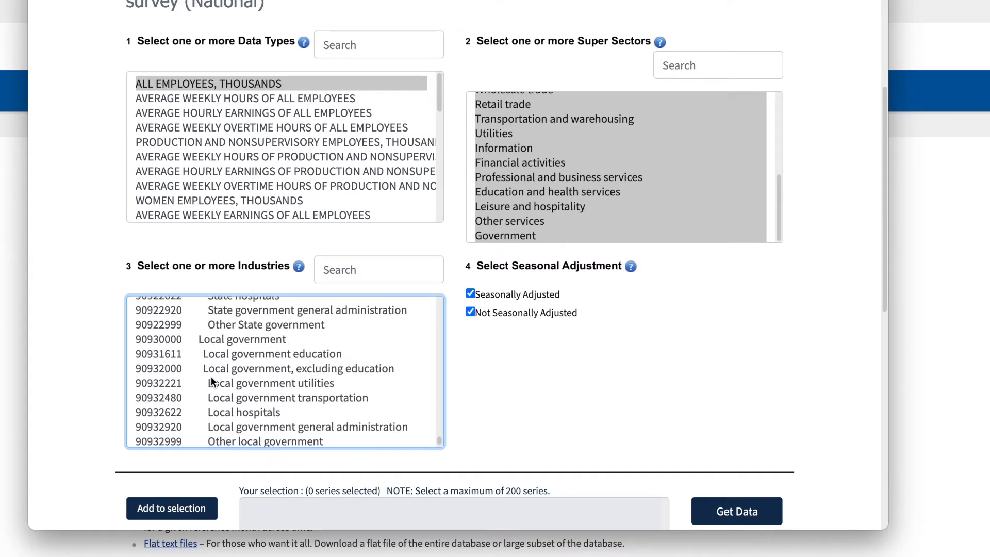
scroll(211, 381, "up", 6)
left_click(215, 385)
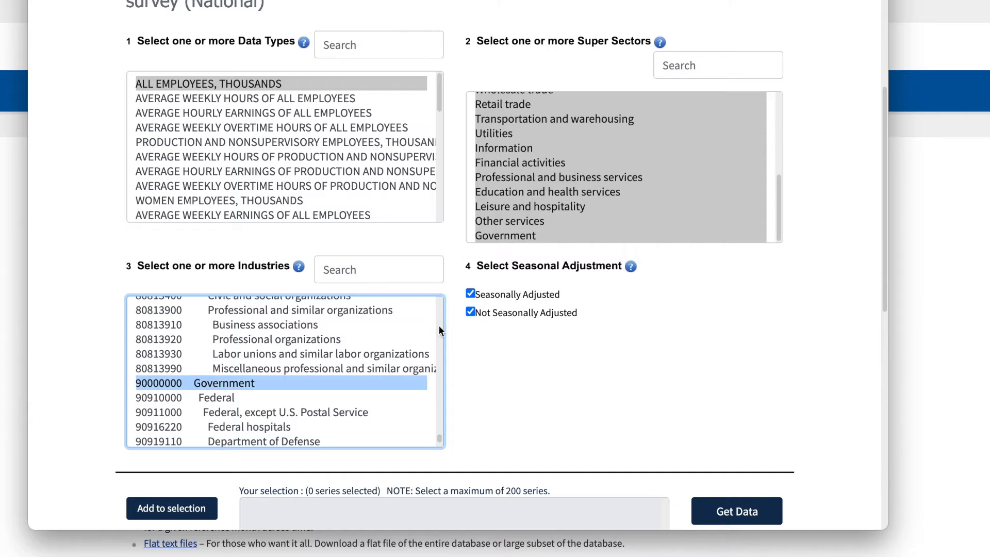
Step: Restrict the search to seasonally adjusted data and add the matching series to the selection
left_click(470, 312)
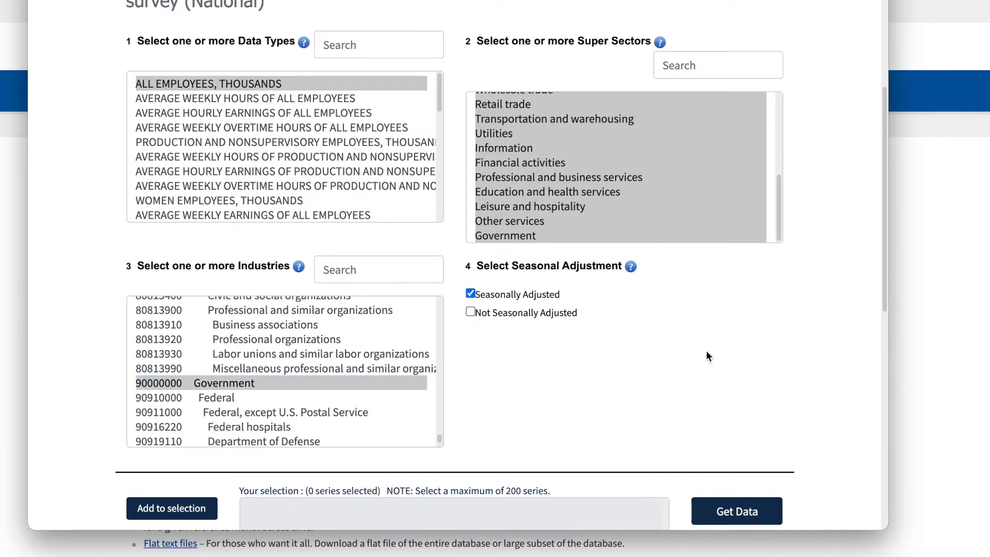
scroll(708, 288, "down", 1)
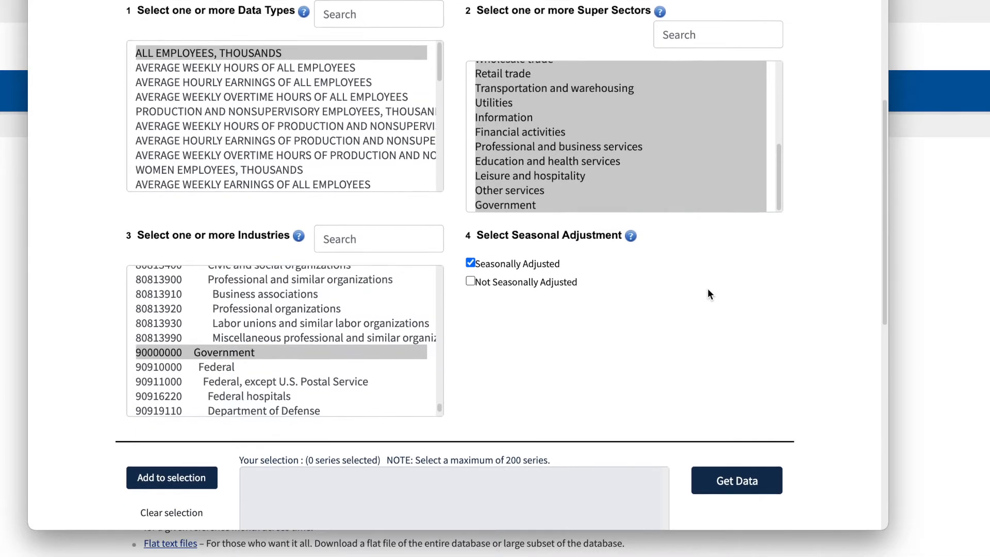
scroll(707, 289, "down", 1)
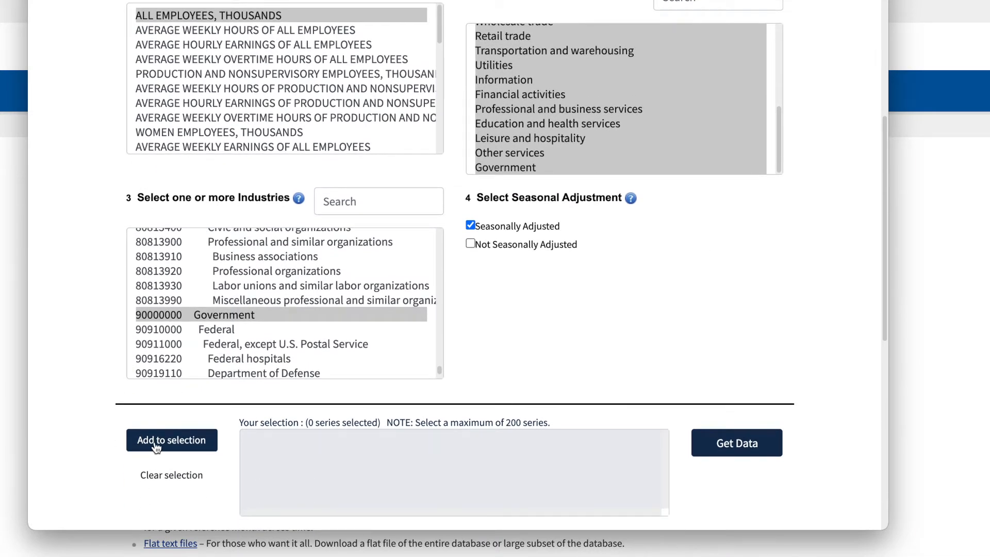
left_click(156, 445)
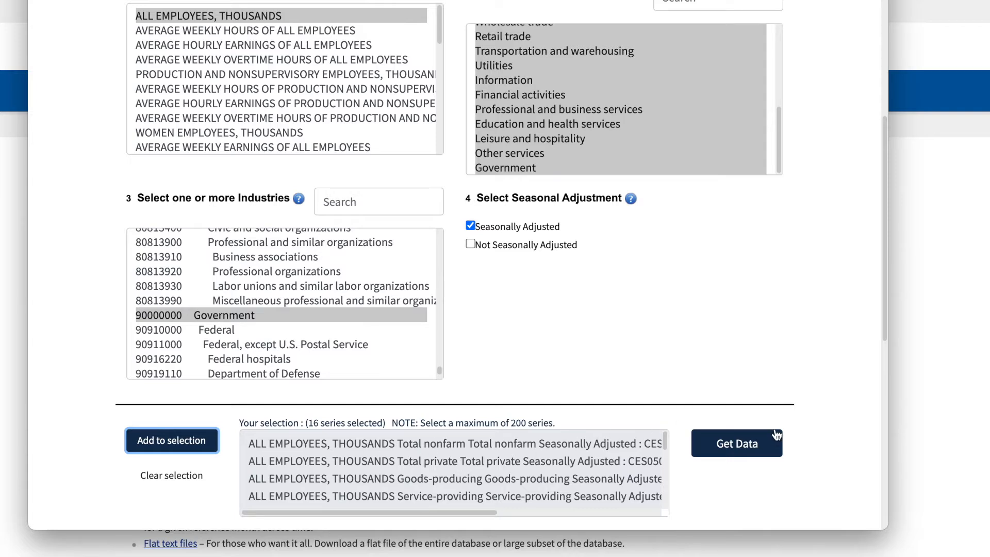
Step: Retrieve the data for the selected series and look through the first employment tables in the report
left_click(751, 444)
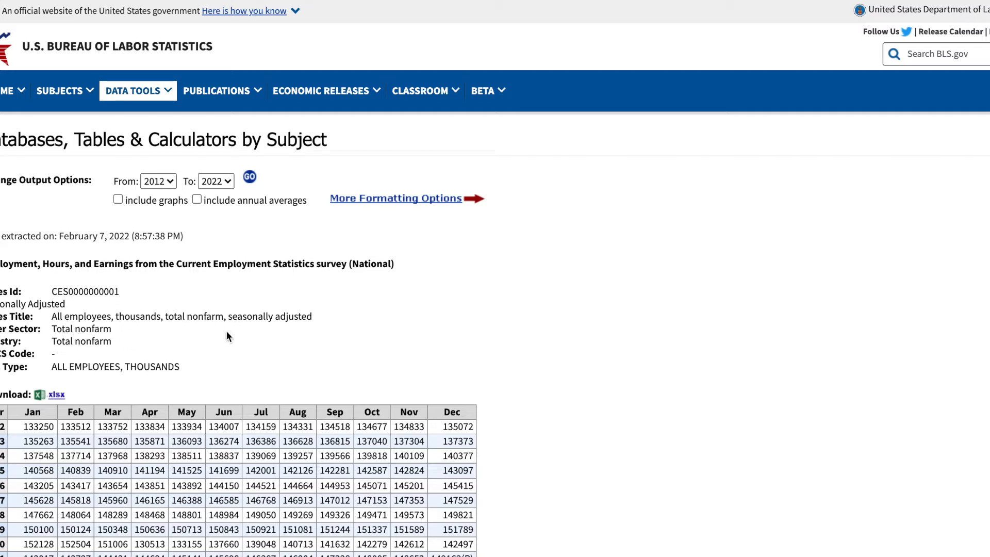
scroll(591, 322, "down", 7)
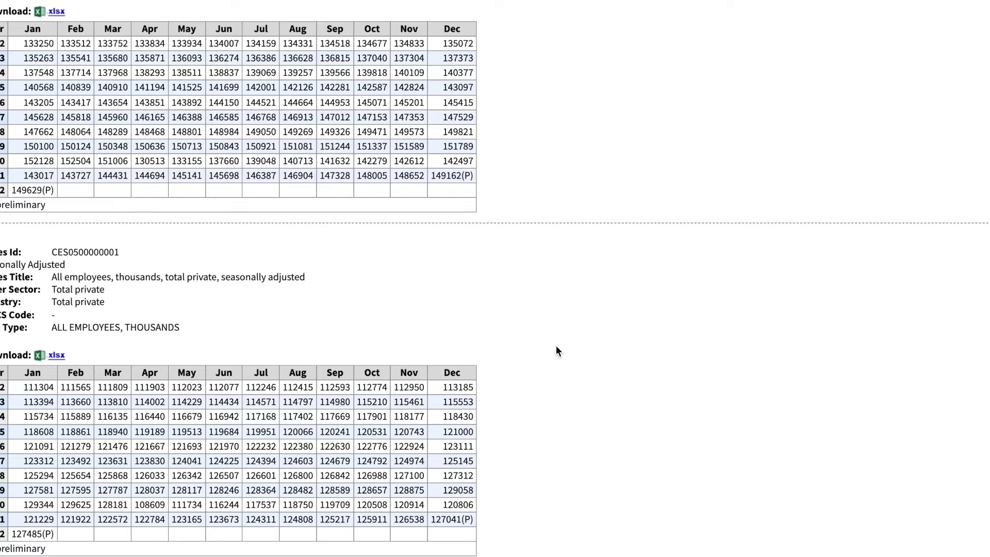
scroll(555, 346, "down", 6)
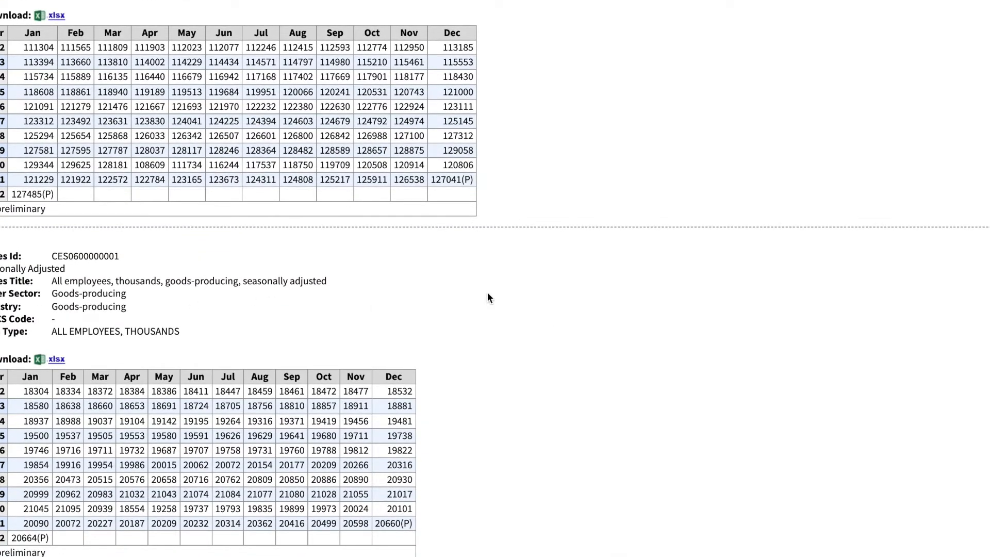
scroll(549, 317, "up", 9)
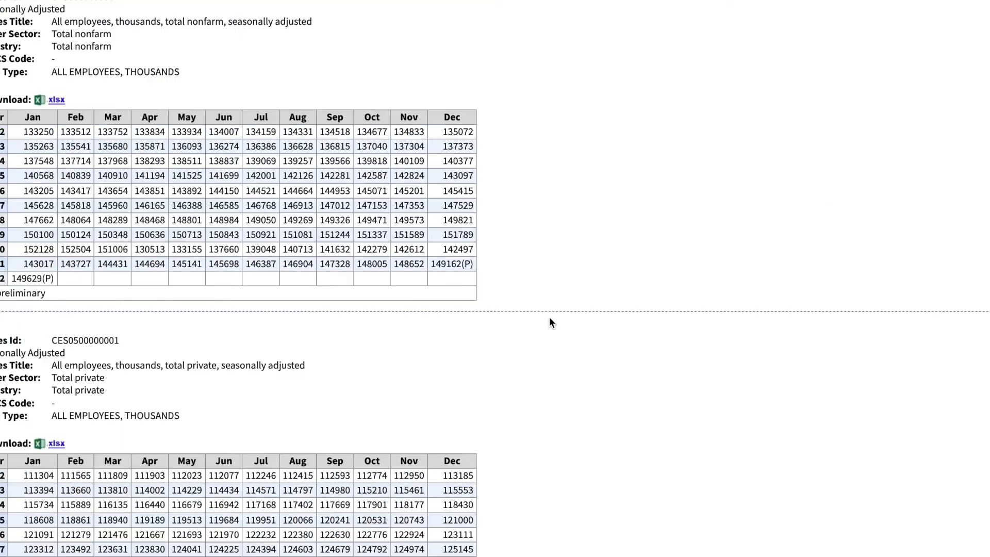
scroll(551, 320, "up", 5)
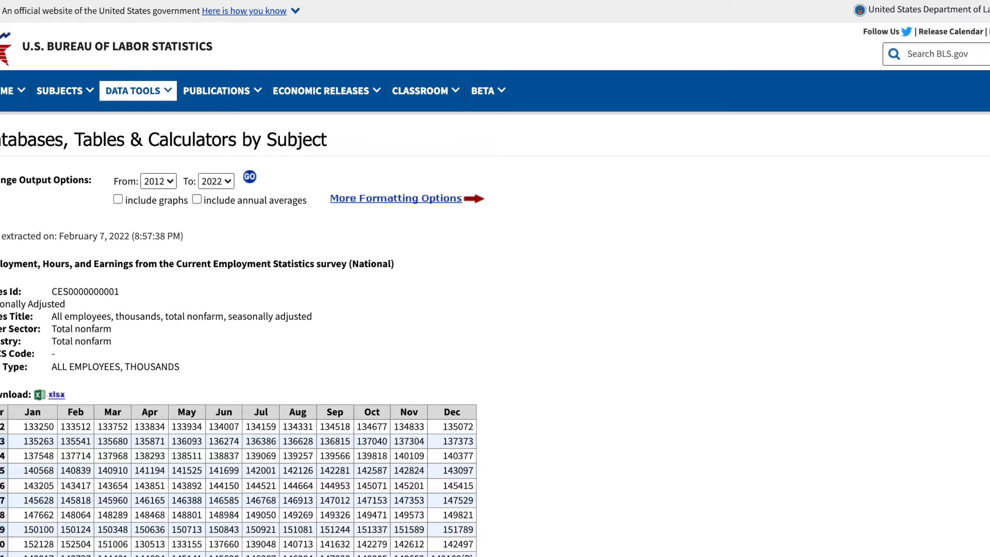
Step: Select the report from its survey title, then examine the employment series on the Data Total nonfarm sheet of BLS CES data in Google Sheets
left_click_drag(1, 264, 381, 89)
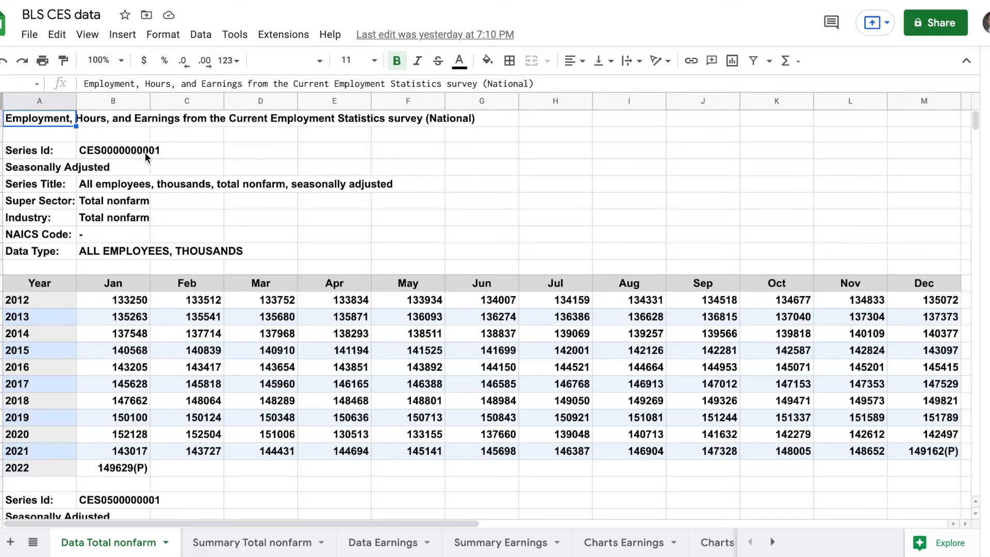
scroll(130, 216, "down", 20)
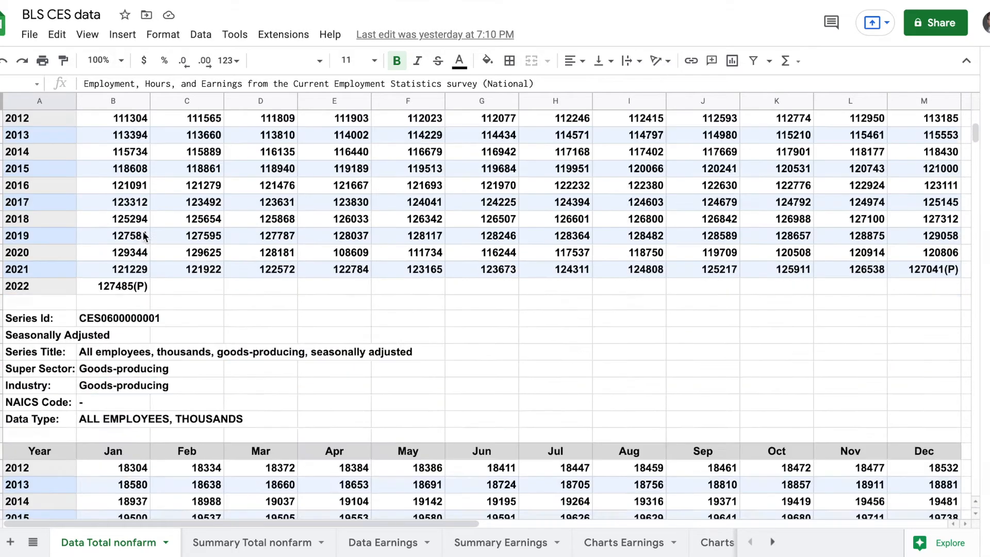
scroll(145, 233, "down", 20)
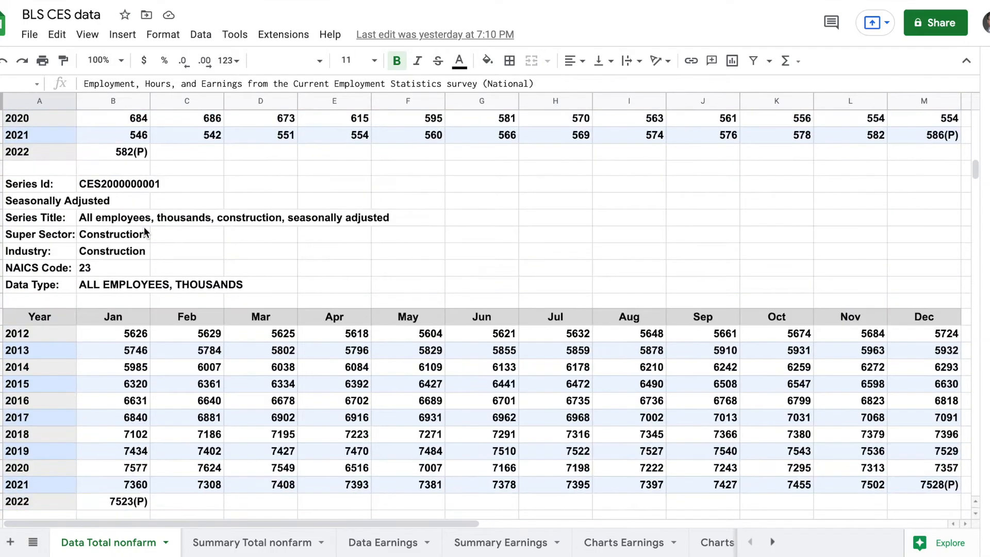
scroll(145, 232, "down", 20)
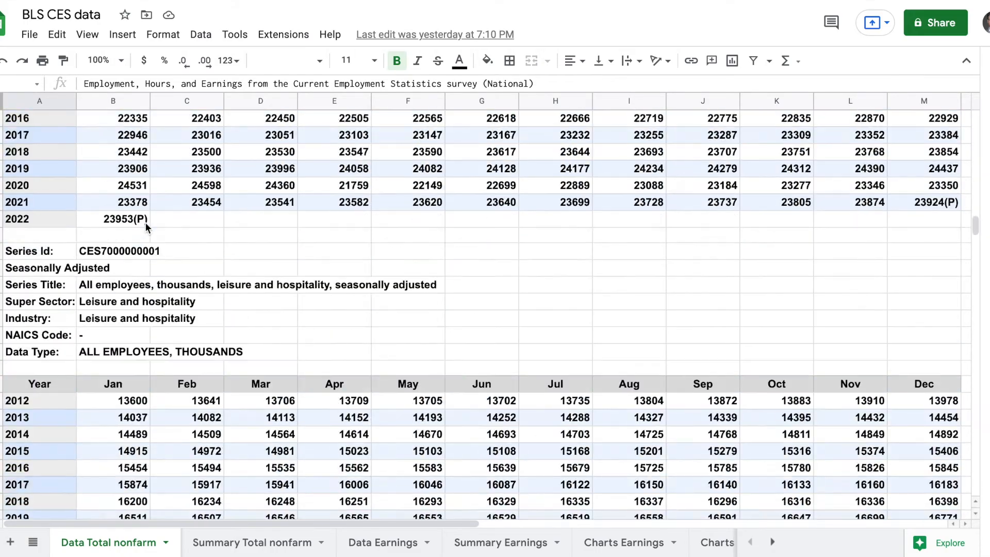
scroll(146, 227, "up", 6)
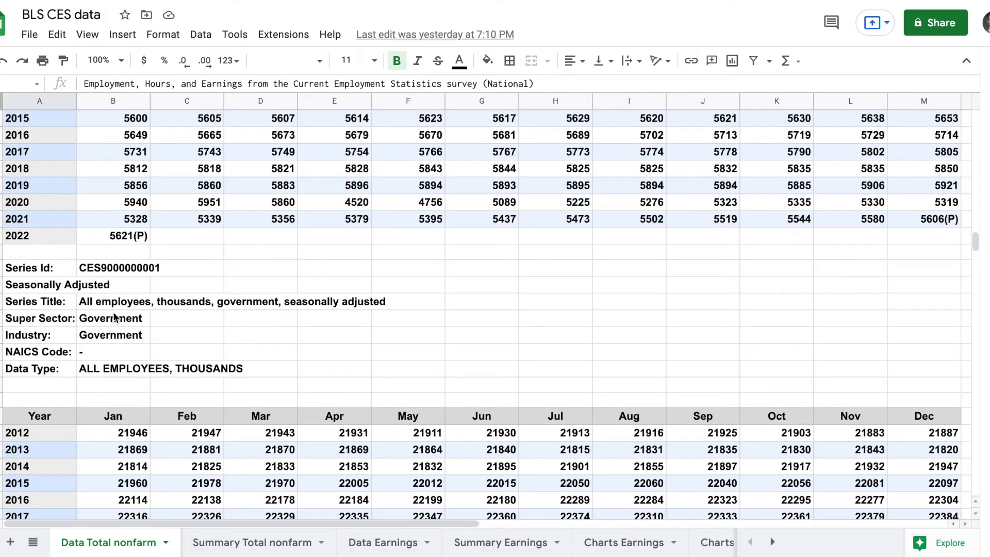
scroll(119, 316, "up", 10)
scroll(119, 316, "up", 20)
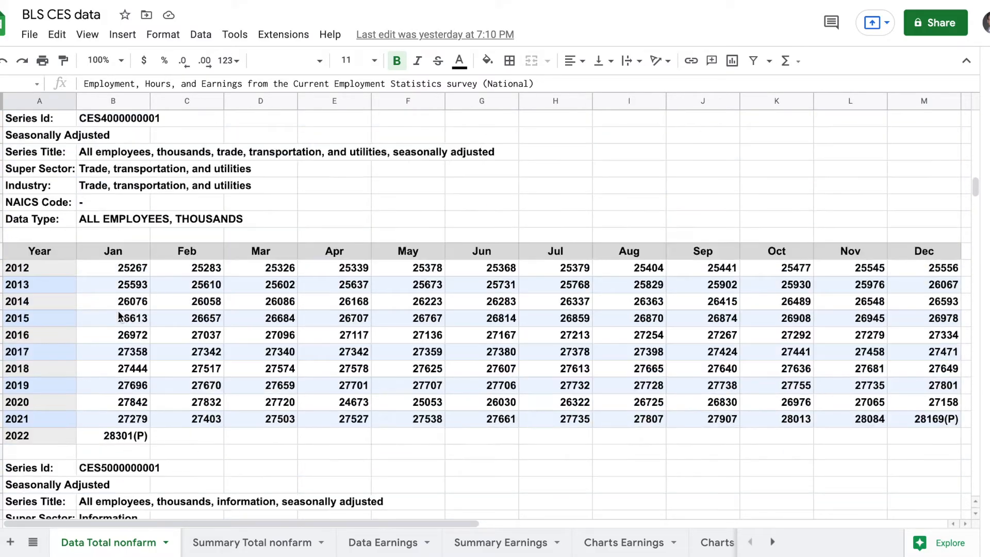
scroll(119, 318, "up", 15)
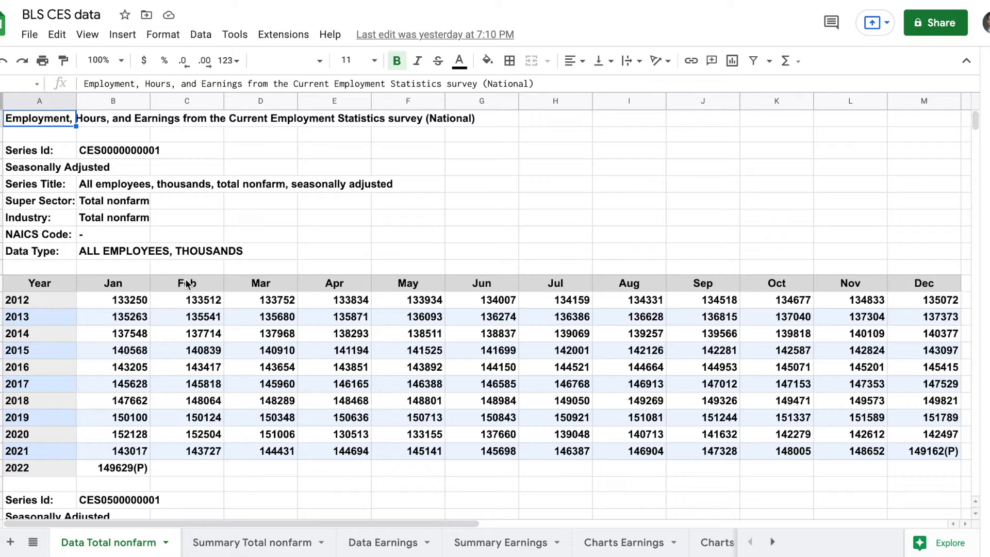
Step: Open the Summary Total nonfarm sheet and examine the first month's date formula and the Month column down to 2022
left_click(274, 541)
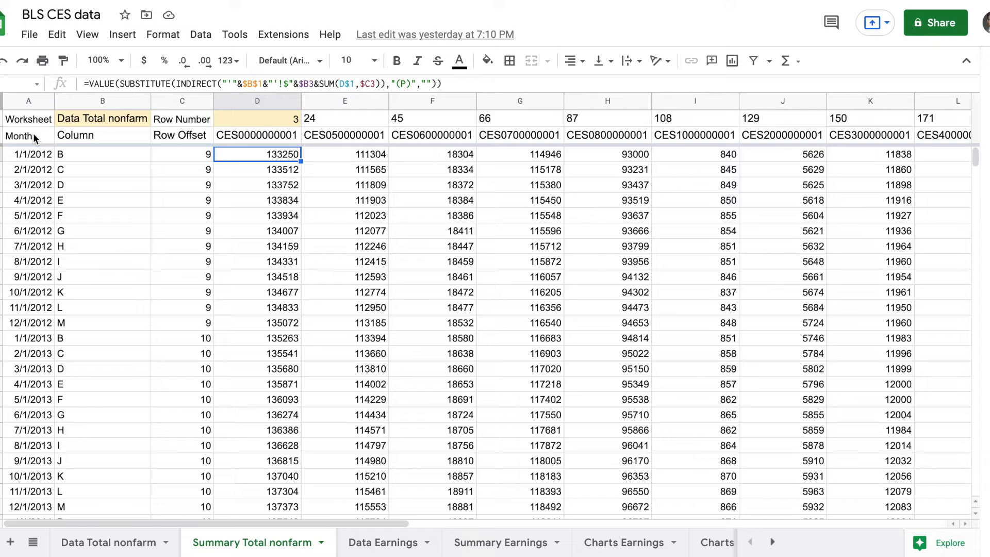
left_click(31, 154)
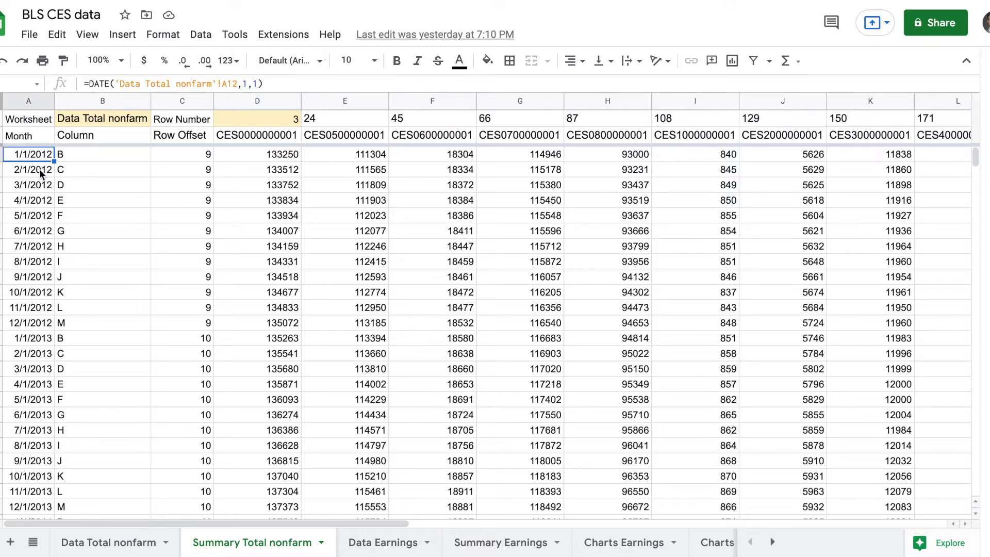
scroll(32, 174, "down", 20)
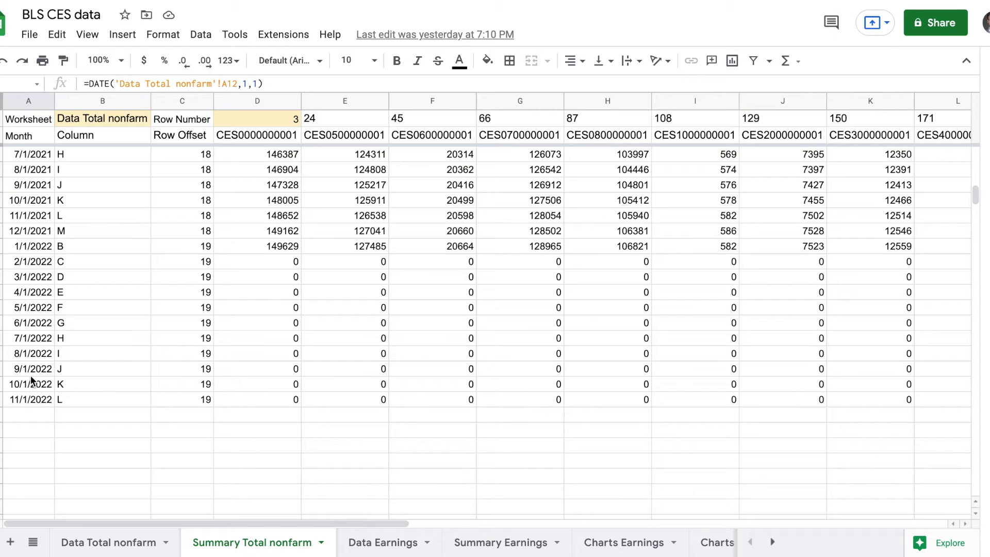
scroll(31, 381, "up", 3)
scroll(31, 382, "down", 5)
scroll(36, 295, "up", 20)
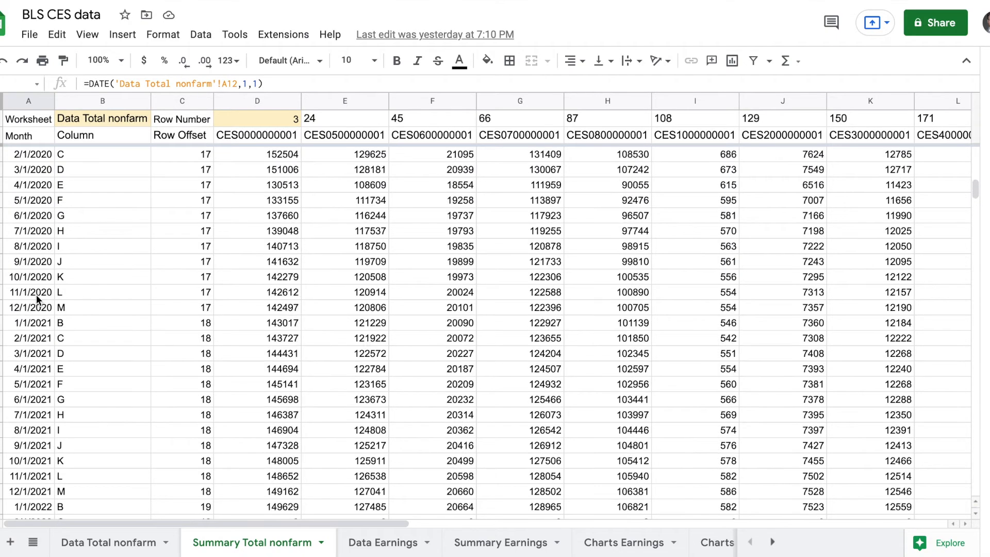